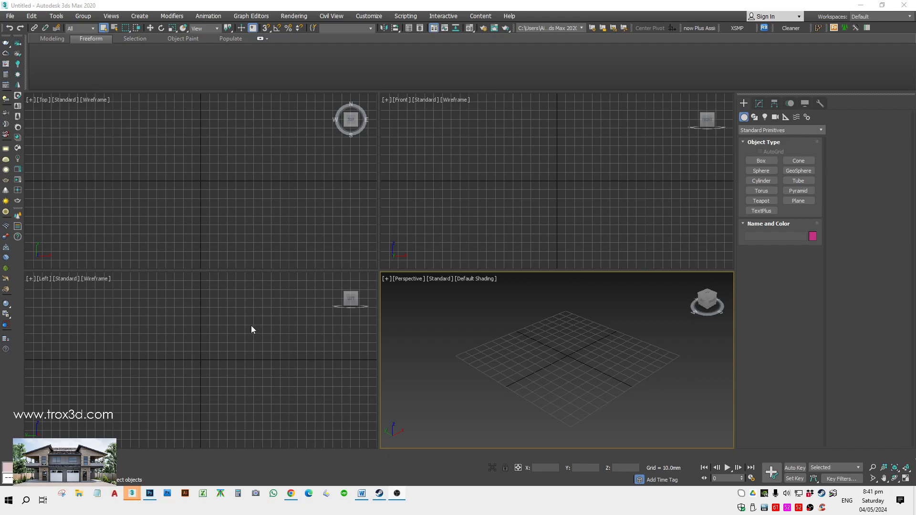
# Switch to a maximized top view with the grid hidden
pyautogui.keyDown('alt'); pyautogui.moveTo(549, 342); pyautogui.dragTo(510, 343, button='middle'); pyautogui.keyUp('alt')
pyautogui.hotkey('alt', 'w')
pyautogui.press('t')
pyautogui.press('g')
pyautogui.press('h')
pyautogui.press('Escape')
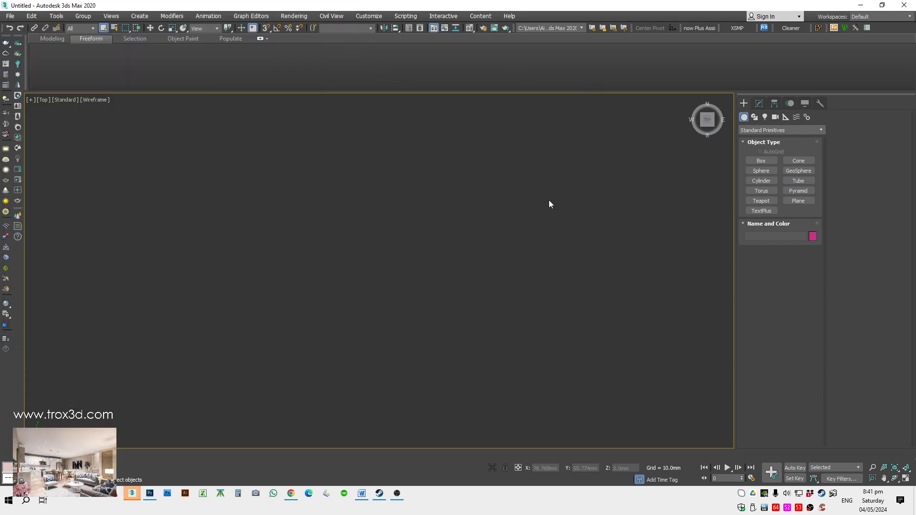
# Create a box 5000 mm long, 5000 mm wide and 3000 mm high
pyautogui.click(761, 161)
pyautogui.moveTo(303, 160); pyautogui.dragTo(631, 435)
pyautogui.click(799, 299)
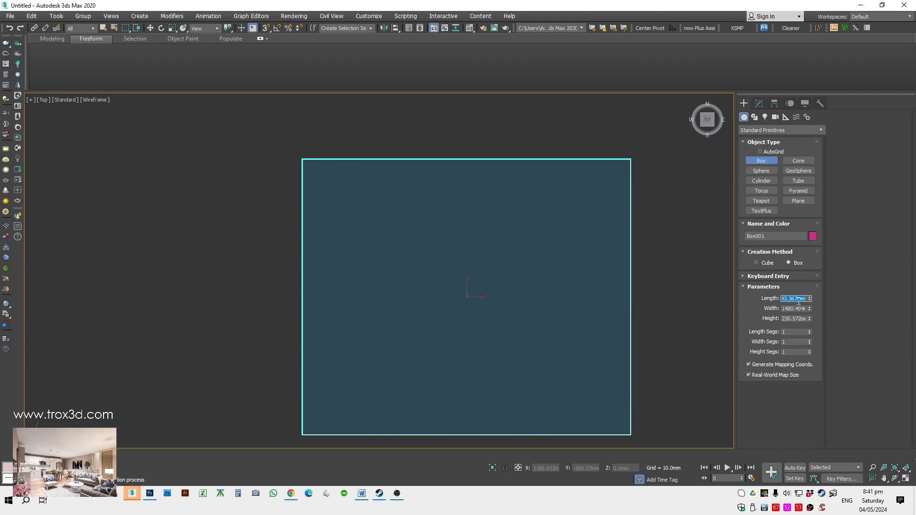
pyautogui.write('5000')
pyautogui.press('Tab')
pyautogui.write('5000')
pyautogui.press('Tab')
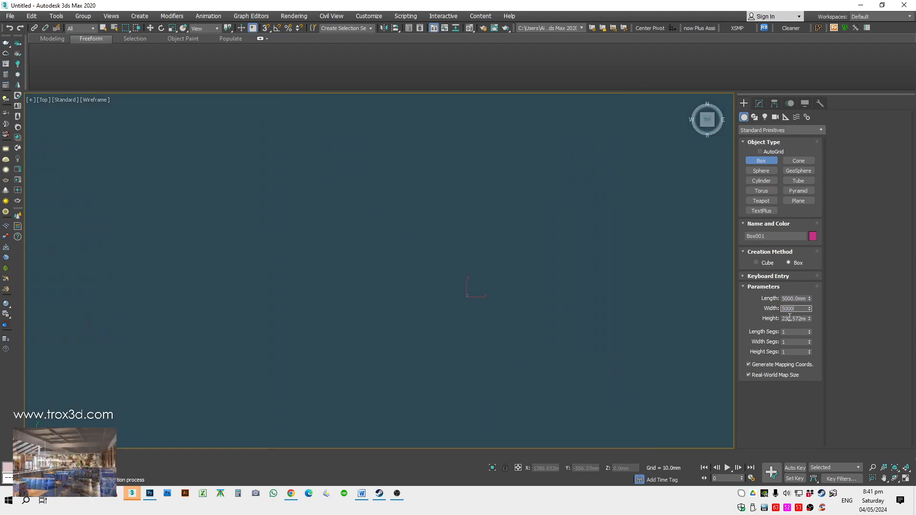
pyautogui.press('Return')
# Shade the view of the box and convert the box to an Editable Poly
pyautogui.scroll(-10, 466, 270)
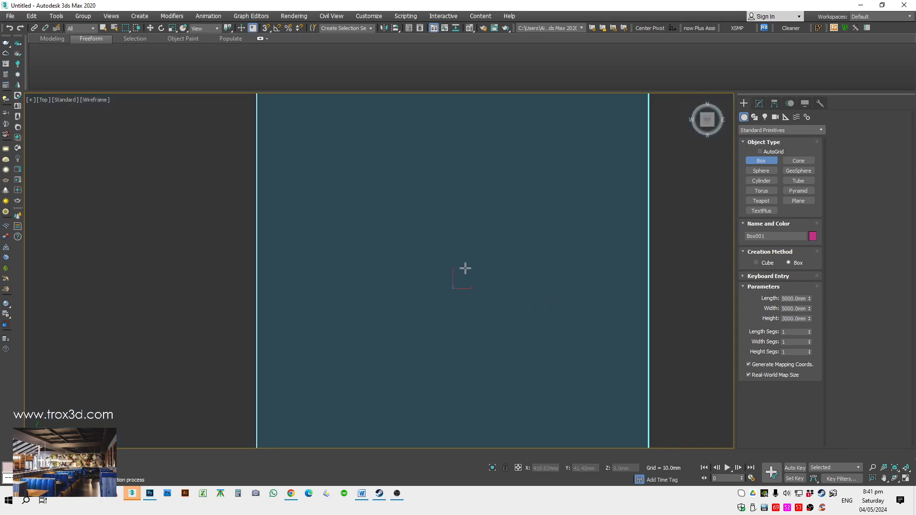
pyautogui.scroll(3, 460, 261)
pyautogui.keyDown('alt'); pyautogui.moveTo(458, 260); pyautogui.dragTo(406, 157, button='middle'); pyautogui.keyUp('alt')
pyautogui.press('F3')
pyautogui.keyDown('alt'); pyautogui.moveTo(413, 216); pyautogui.dragTo(446, 272, button='middle'); pyautogui.keyUp('alt')
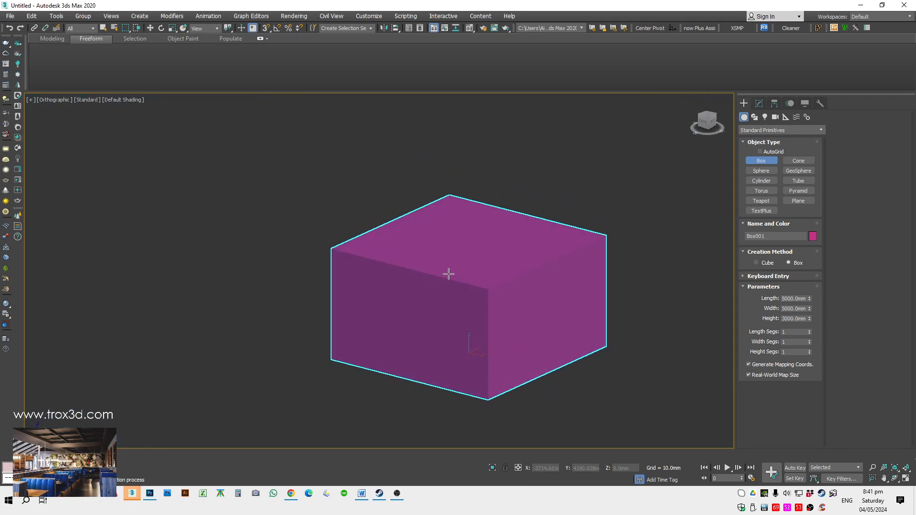
pyautogui.rightClick(453, 274)
pyautogui.rightClick(517, 323)
pyautogui.moveTo(594, 404)
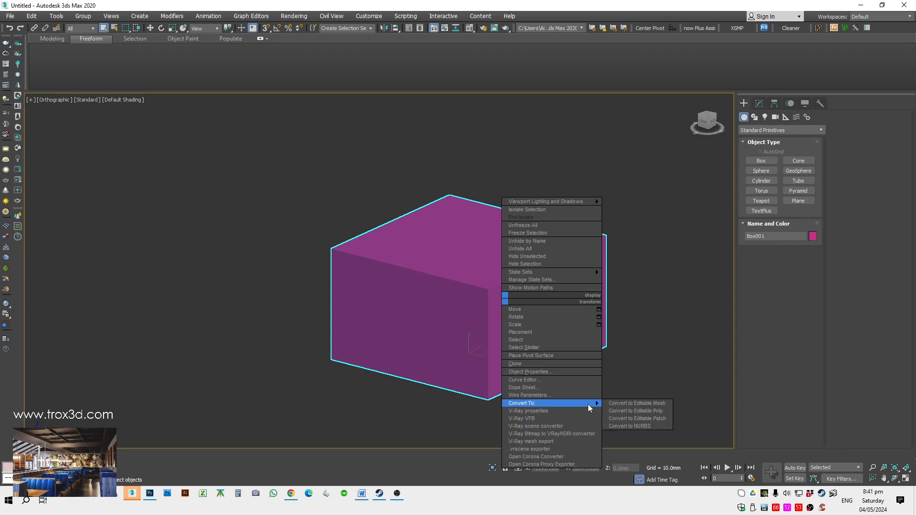
pyautogui.click(653, 408)
# Delete the front side polygon of the box to open the room
pyautogui.keyDown('alt'); pyautogui.moveTo(618, 379); pyautogui.dragTo(625, 381, button='middle'); pyautogui.keyUp('alt')
pyautogui.click(791, 268)
pyautogui.click(468, 304)
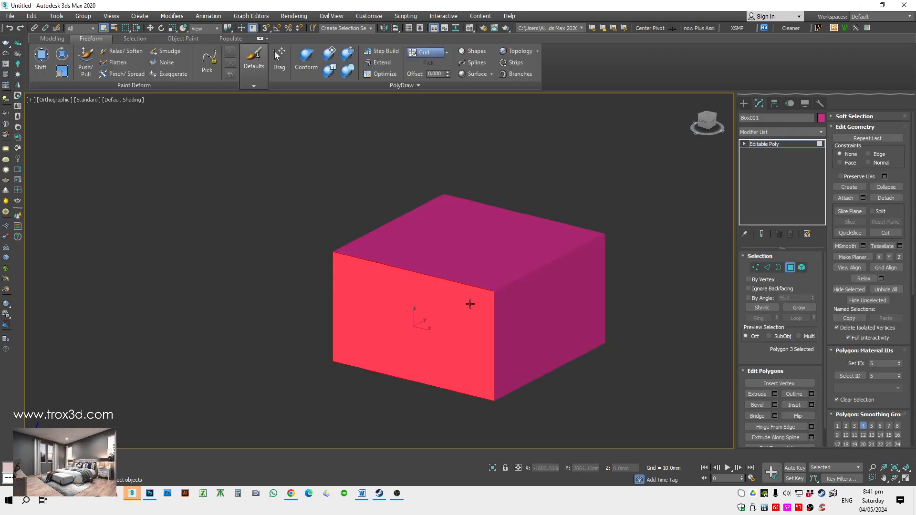
pyautogui.press('Delete')
# Flip the normals of the whole box element so its faces point inward, then leave sub-object editing
pyautogui.moveTo(450, 307)
pyautogui.keyDown('alt'); pyautogui.mouseDown(button='middle')
pyautogui.moveTo(468, 292)
pyautogui.moveTo(441, 312)
pyautogui.mouseUp(button='middle'); pyautogui.keyUp('alt')
pyautogui.press('5')
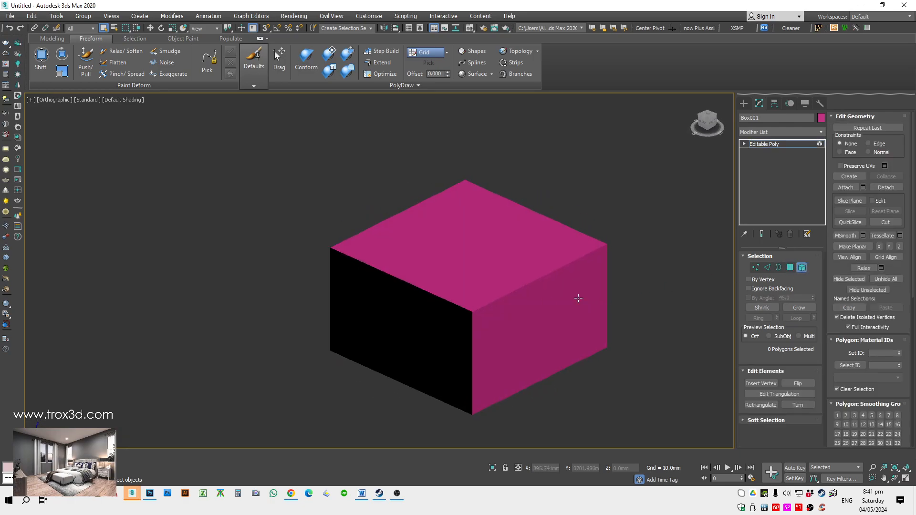
pyautogui.click(503, 289)
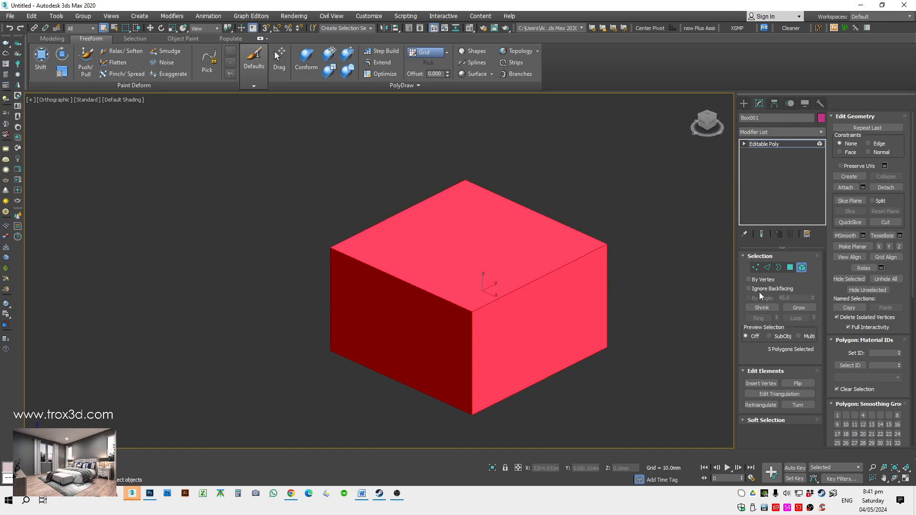
pyautogui.click(802, 384)
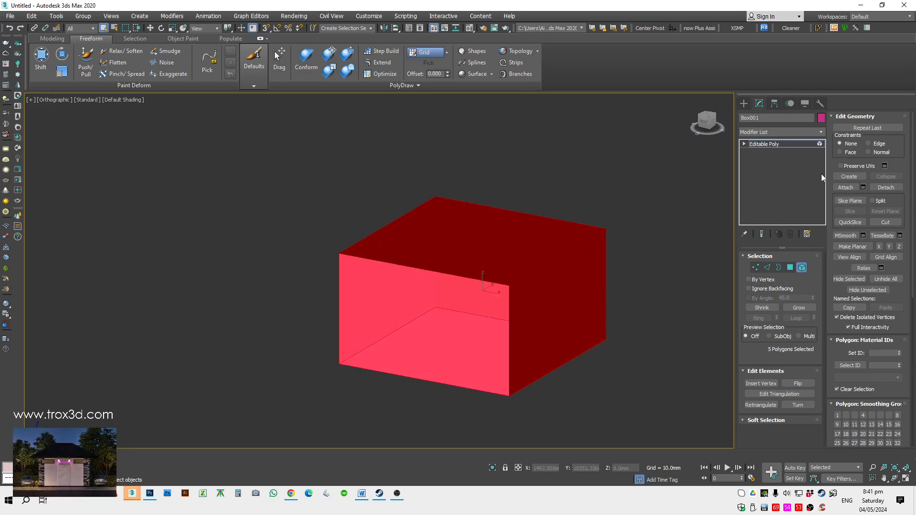
pyautogui.click(803, 145)
pyautogui.click(614, 169)
# In a perspective view, run the Corona Converter on all materials, maps and lights, then close it
pyautogui.scroll(2, 451, 317)
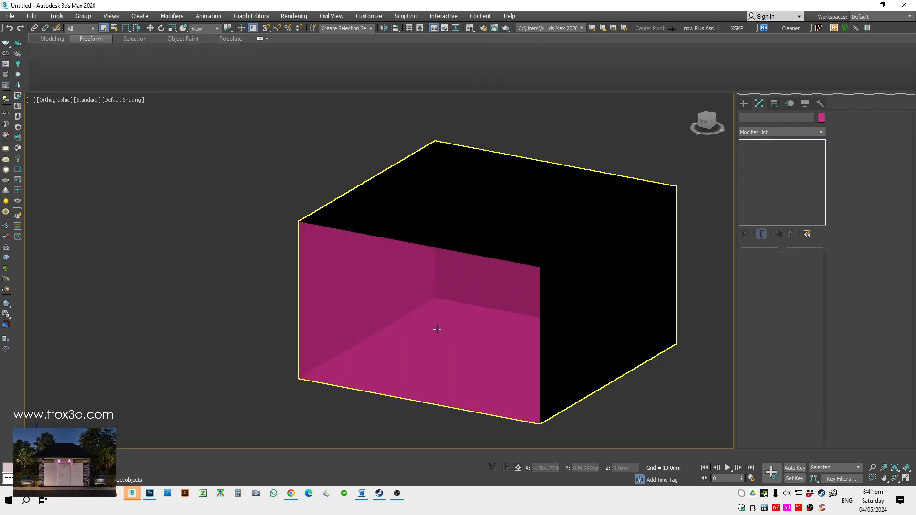
pyautogui.click(456, 317)
pyautogui.press('p')
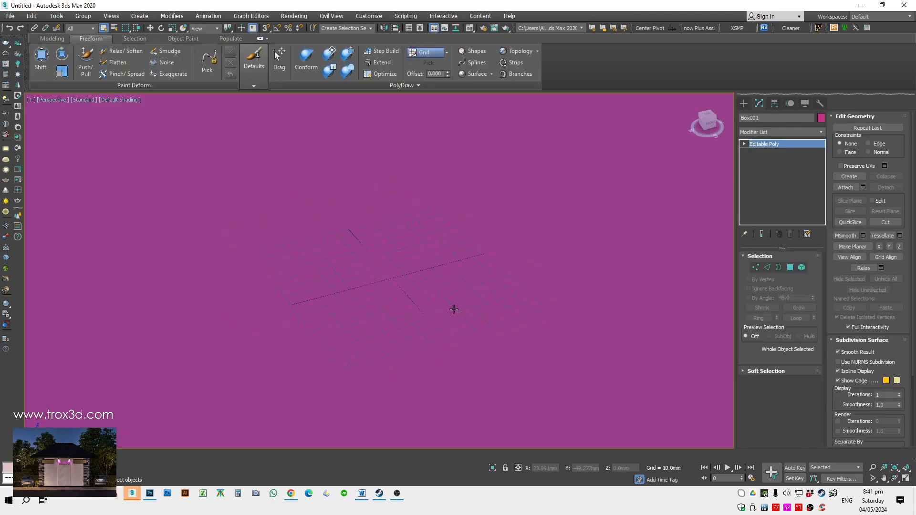
pyautogui.press('z')
pyautogui.scroll(-5, 365, 273)
pyautogui.click(505, 210)
pyautogui.rightClick(540, 357)
pyautogui.click(541, 359)
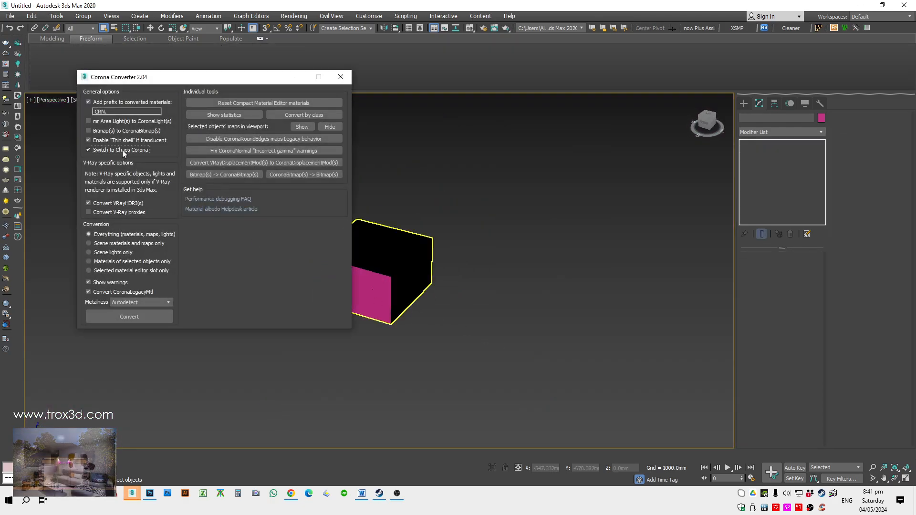
pyautogui.click(124, 317)
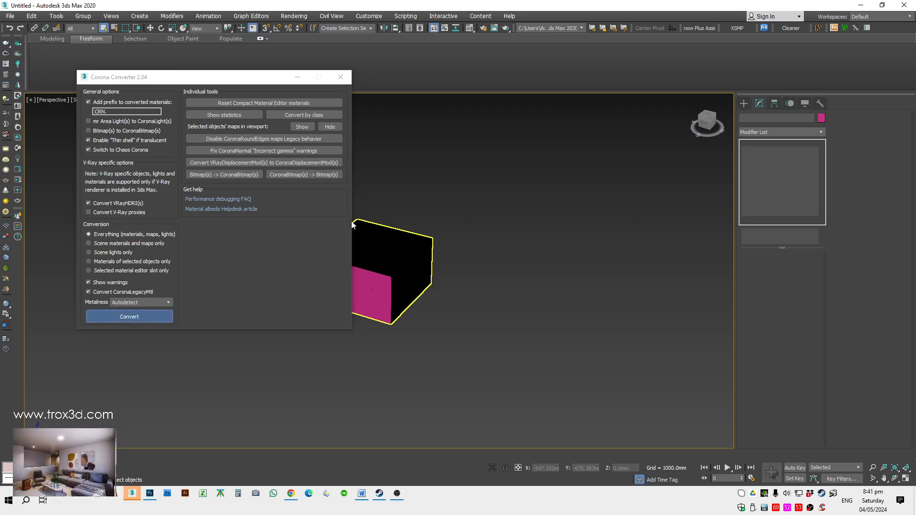
pyautogui.click(440, 136)
pyautogui.click(340, 77)
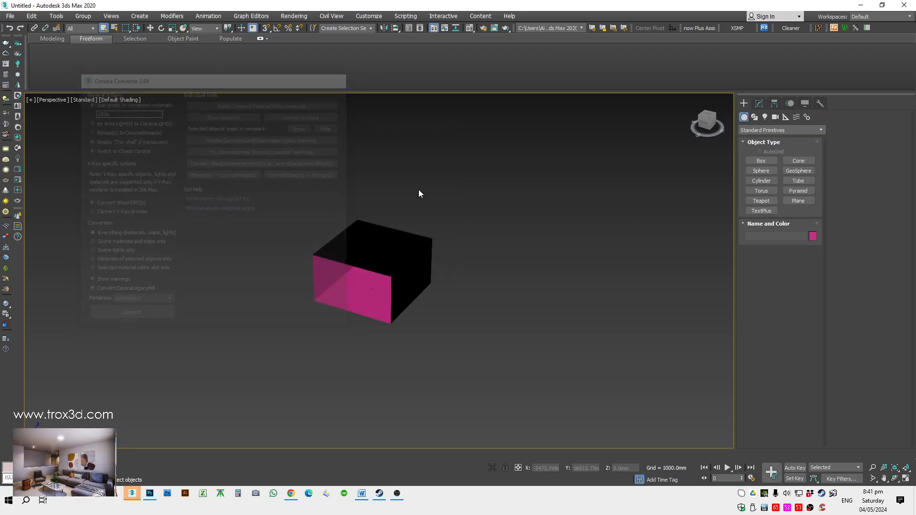
# Set the base layer color of CRN.Material #1 to near white and close the Material Editor
pyautogui.scroll(5, 385, 250)
pyautogui.click(389, 268)
pyautogui.press('m')
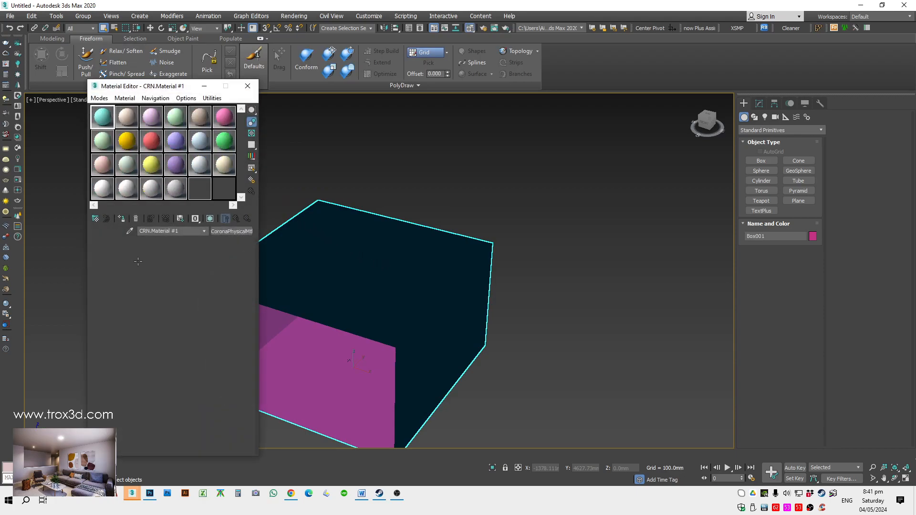
pyautogui.click(212, 290)
pyautogui.moveTo(282, 86); pyautogui.dragTo(284, 126)
pyautogui.click(353, 146)
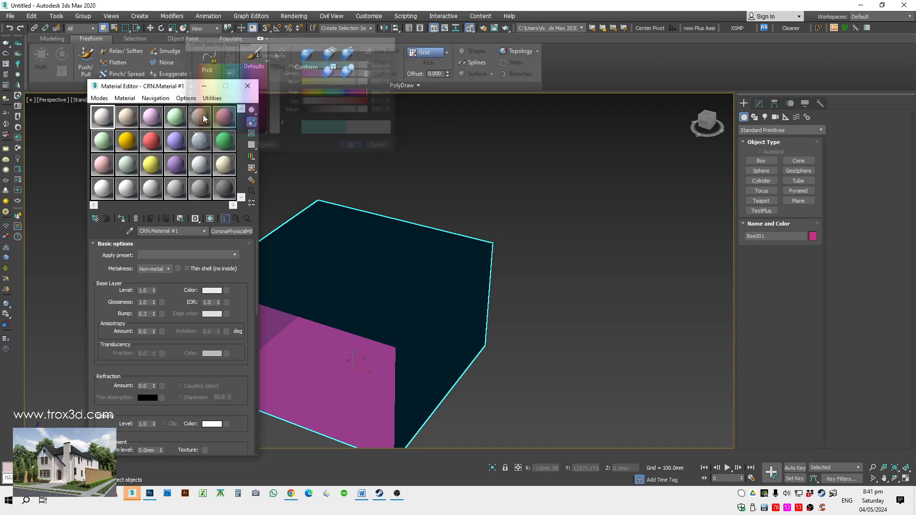
pyautogui.click(247, 87)
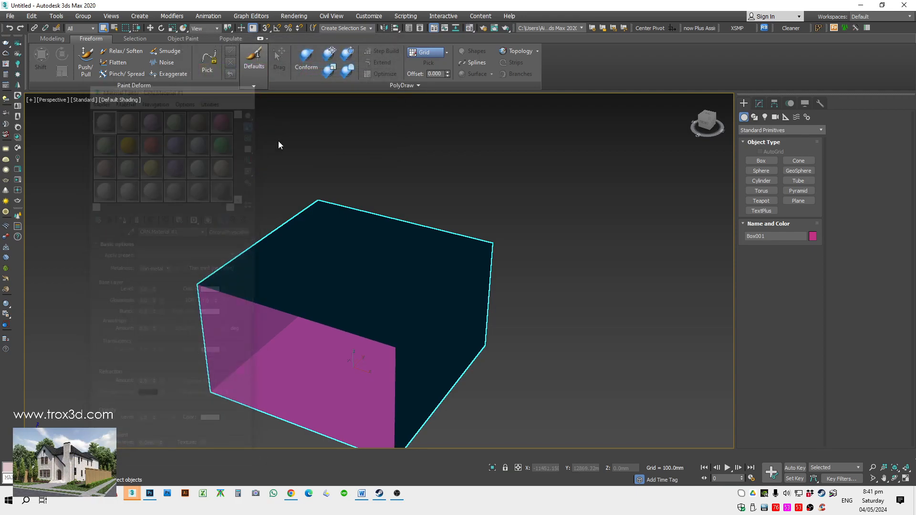
# Assign CRN.Material #1 to the open box
pyautogui.press('z')
pyautogui.press('t')
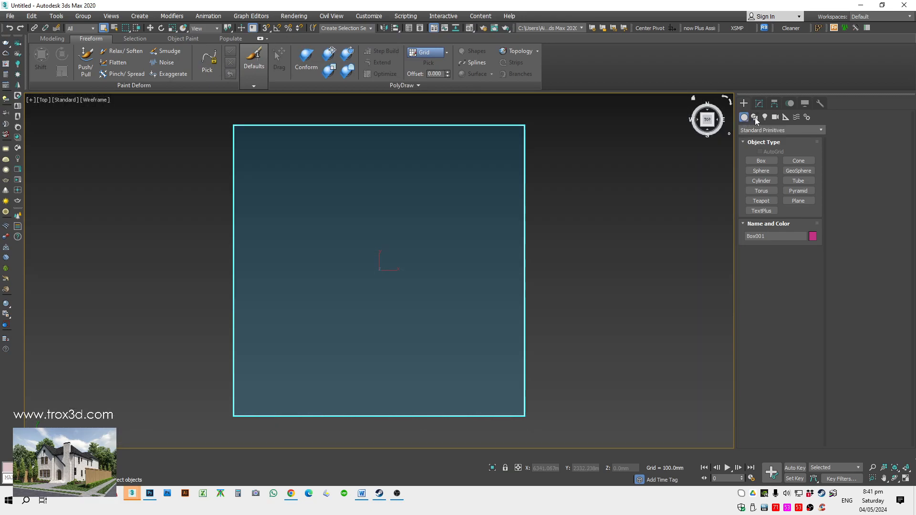
pyautogui.moveTo(463, 194)
pyautogui.keyDown('alt'); pyautogui.mouseDown(button='middle')
pyautogui.moveTo(491, 153)
pyautogui.moveTo(542, 229)
pyautogui.moveTo(561, 237)
pyautogui.mouseUp(button='middle'); pyautogui.keyUp('alt')
pyautogui.press('F3')
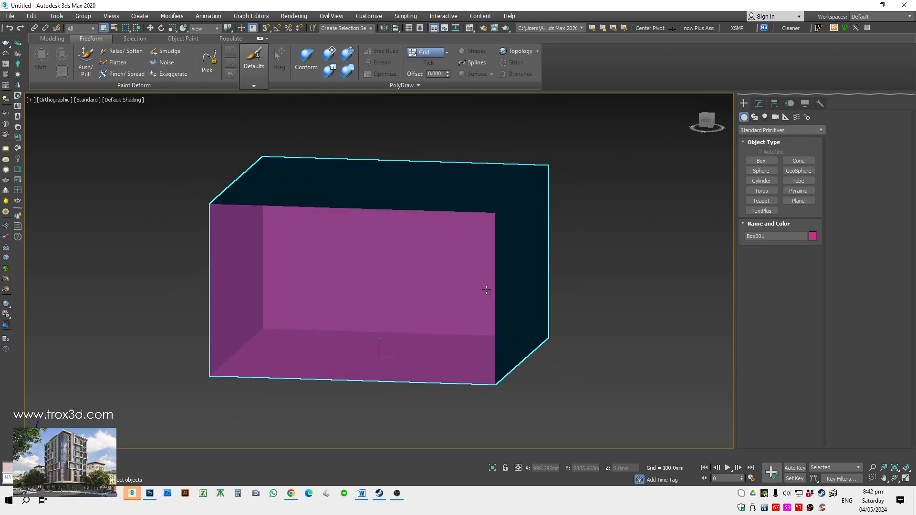
pyautogui.scroll(-4, 472, 285)
pyautogui.keyDown('alt'); pyautogui.moveTo(472, 285); pyautogui.dragTo(450, 292, button='middle'); pyautogui.keyUp('alt')
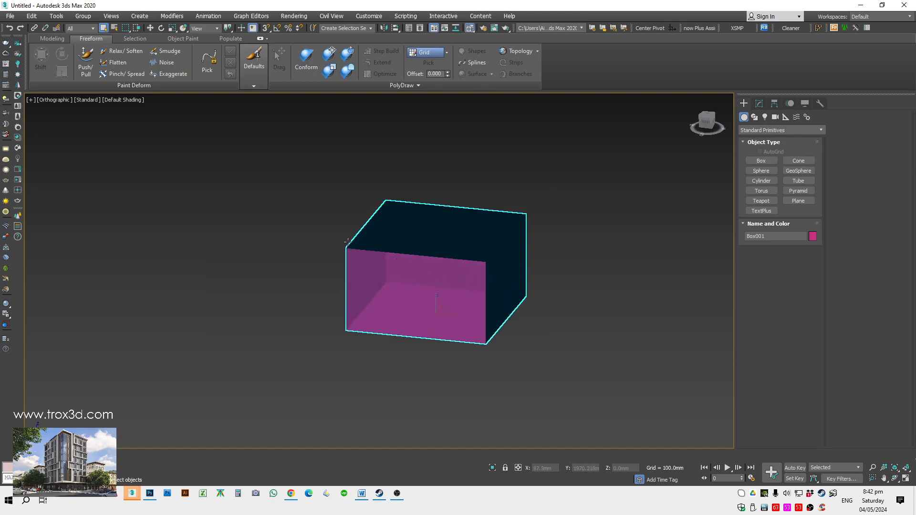
pyautogui.press('m')
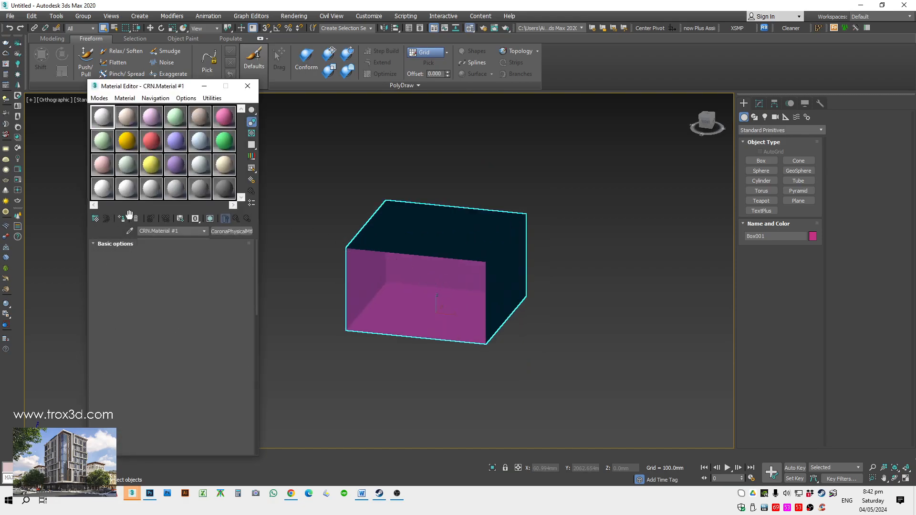
pyautogui.click(122, 218)
pyautogui.scroll(3, 409, 266)
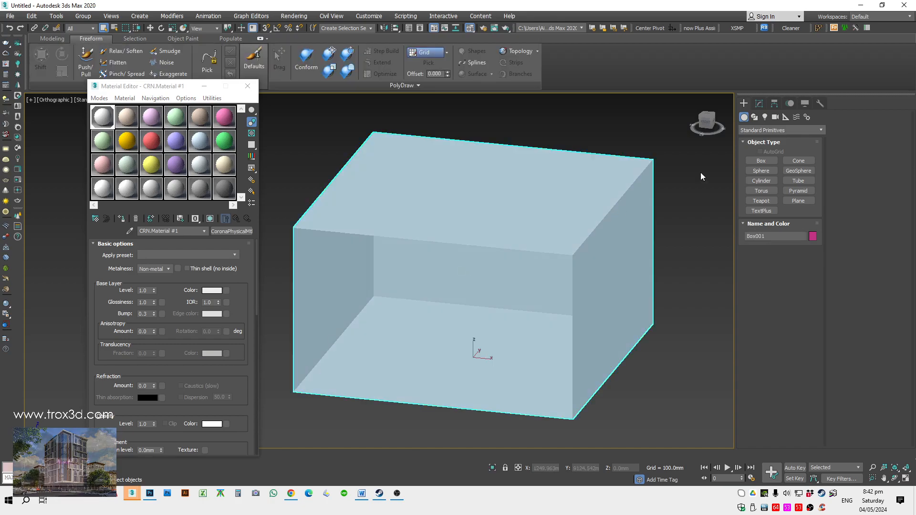
# In the top view, create a disk-shaped Corona light with a 40 mm radius near the room's back-left corner
pyautogui.click(758, 104)
pyautogui.scroll(-3, 645, 256)
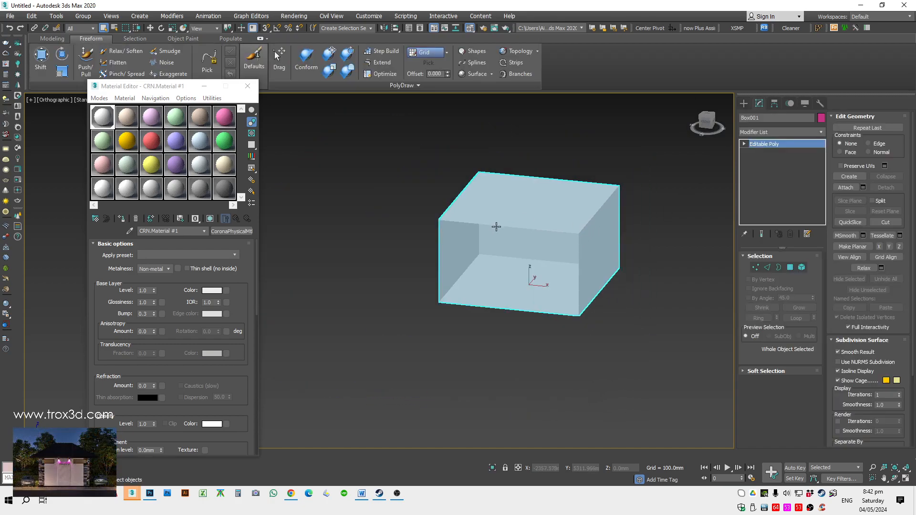
pyautogui.press('t')
pyautogui.click(744, 103)
pyautogui.click(765, 117)
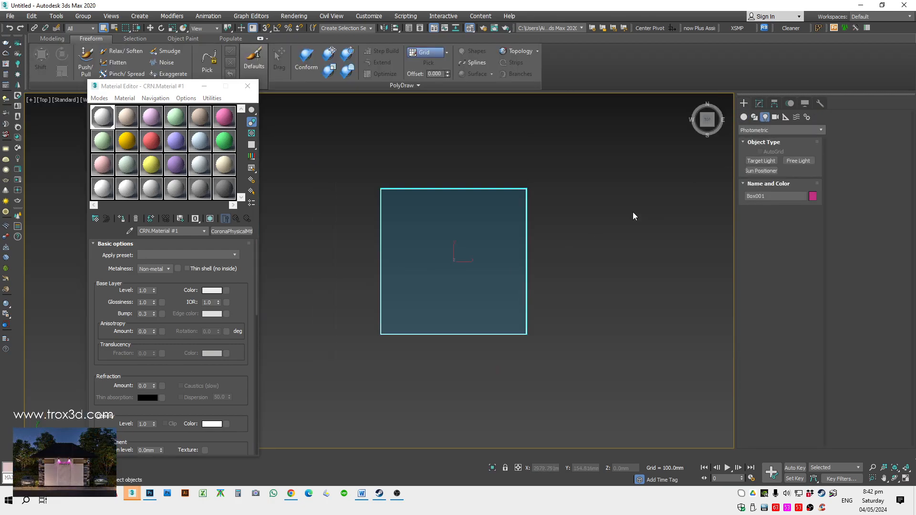
pyautogui.click(783, 130)
pyautogui.click(755, 157)
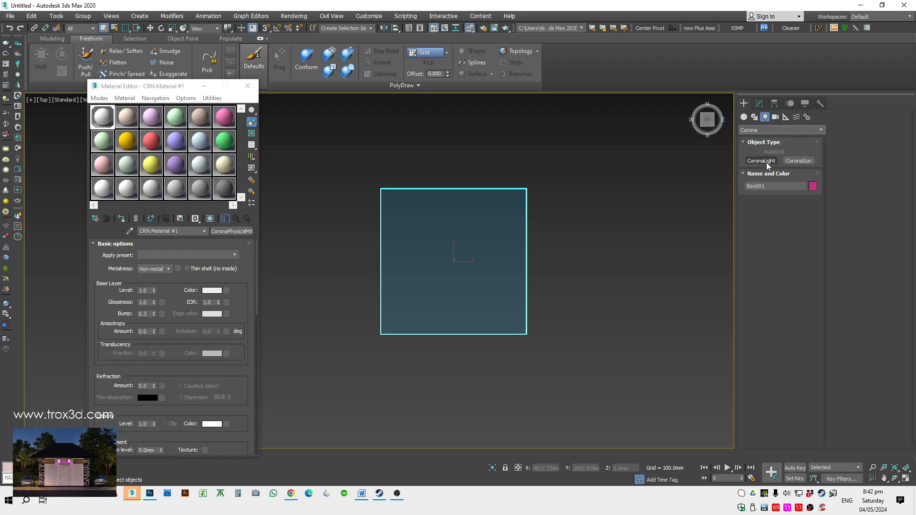
pyautogui.click(790, 293)
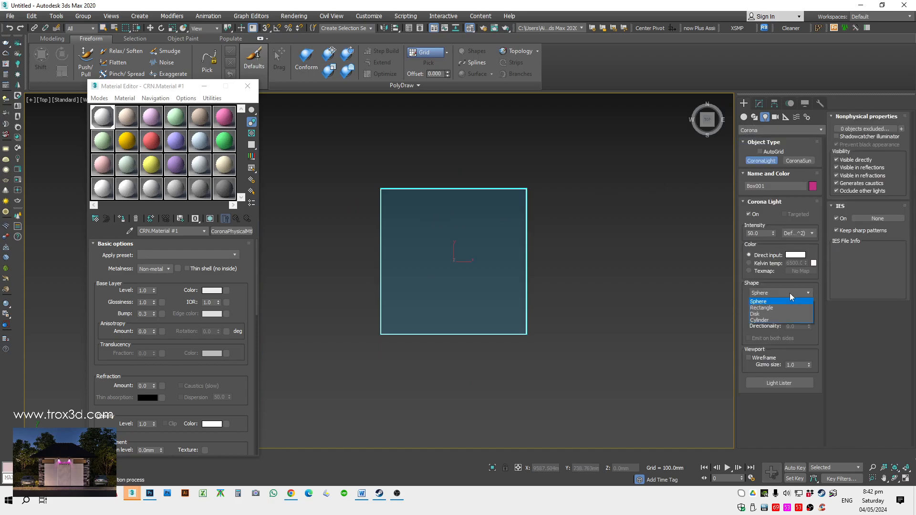
pyautogui.click(766, 320)
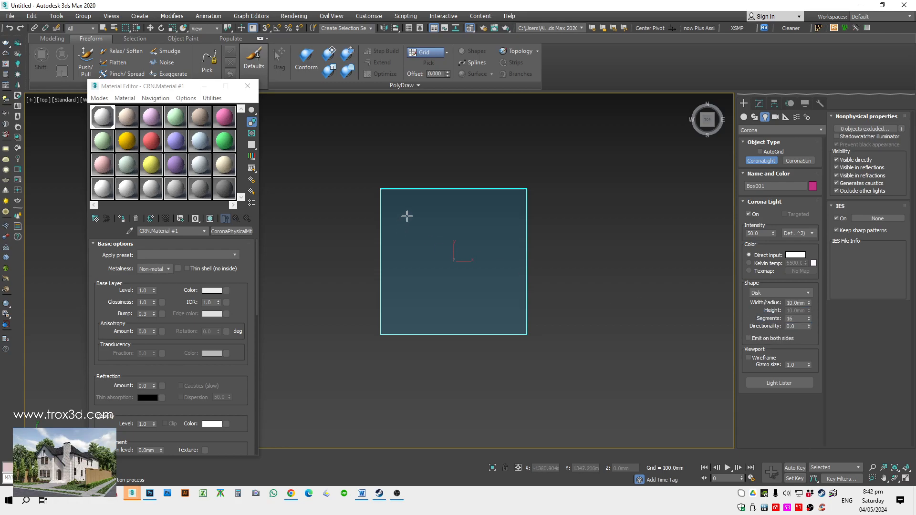
pyautogui.scroll(5, 406, 214)
pyautogui.scroll(-2, 344, 177)
pyautogui.moveTo(409, 227); pyautogui.dragTo(410, 232)
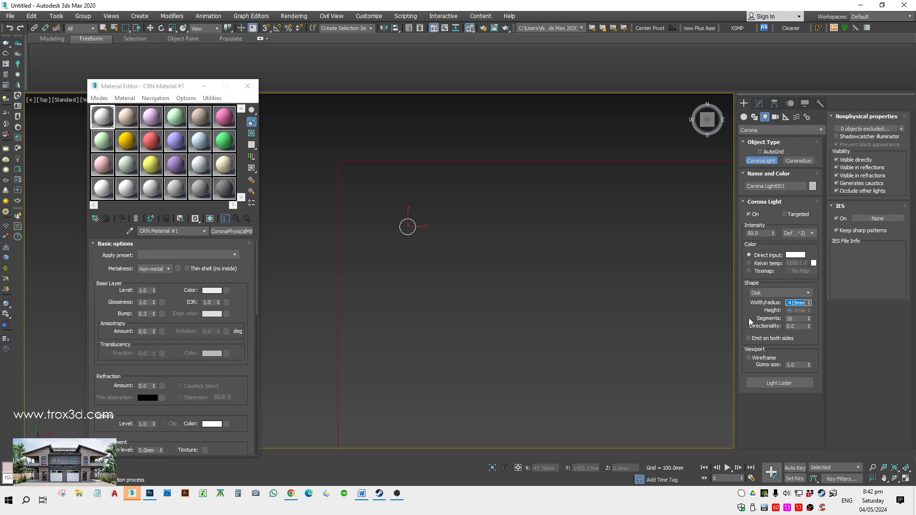
pyautogui.write('40')
pyautogui.press('Return')
pyautogui.rightClick(425, 232)
# In the front view, move the disk light up to just below the room's ceiling
pyautogui.press('f')
pyautogui.press('w')
pyautogui.moveTo(411, 236); pyautogui.dragTo(420, 116)
pyautogui.scroll(10, 409, 121)
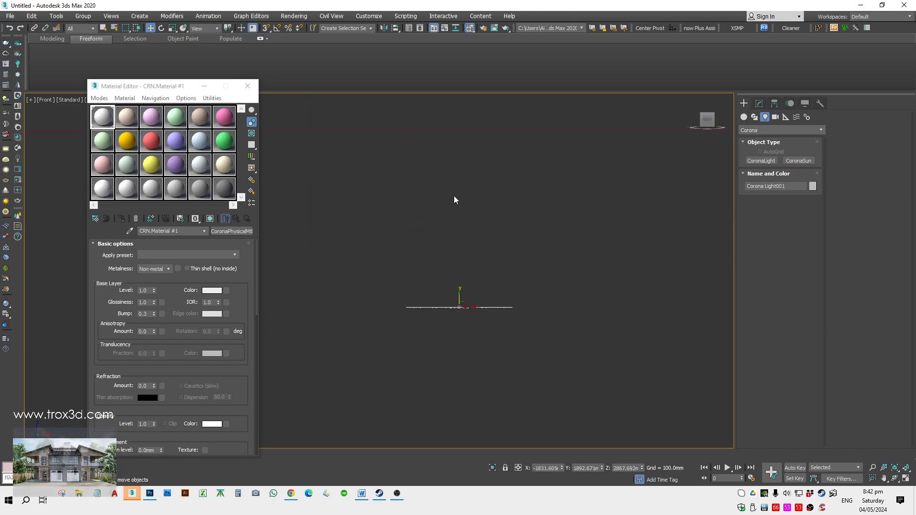
pyautogui.moveTo(459, 297); pyautogui.dragTo(471, 125)
# Load the IES profile Real-IES_narrow_bright.ies into the disk light
pyautogui.click(759, 103)
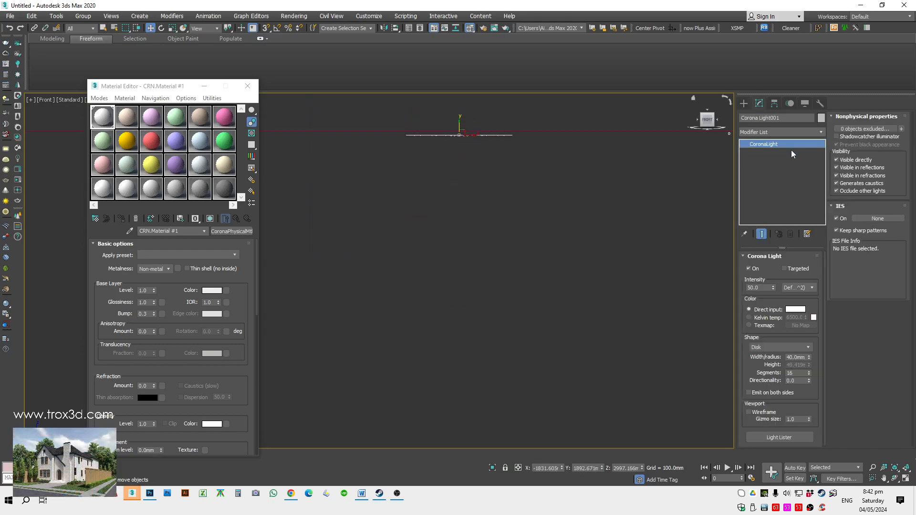
pyautogui.click(878, 220)
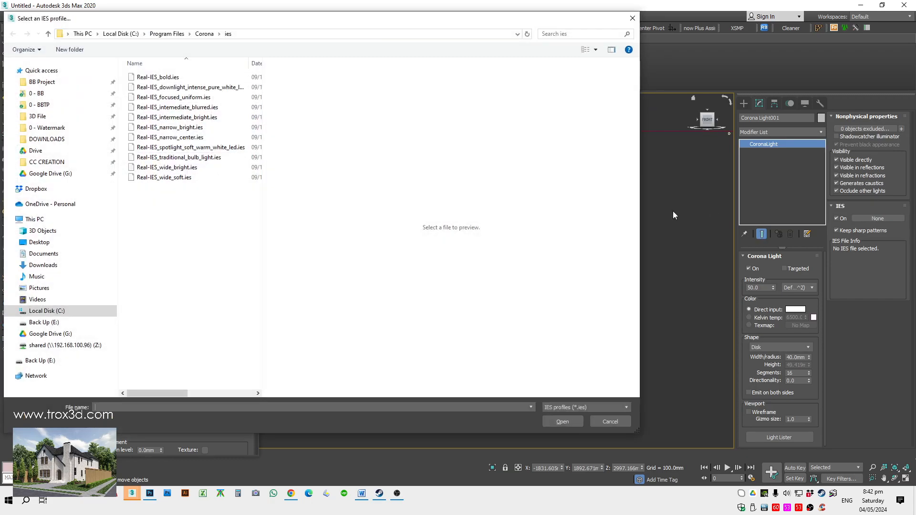
pyautogui.doubleClick(188, 128)
# In the top view, clone the light three times across the room to form a row of four
pyautogui.scroll(-3, 465, 233)
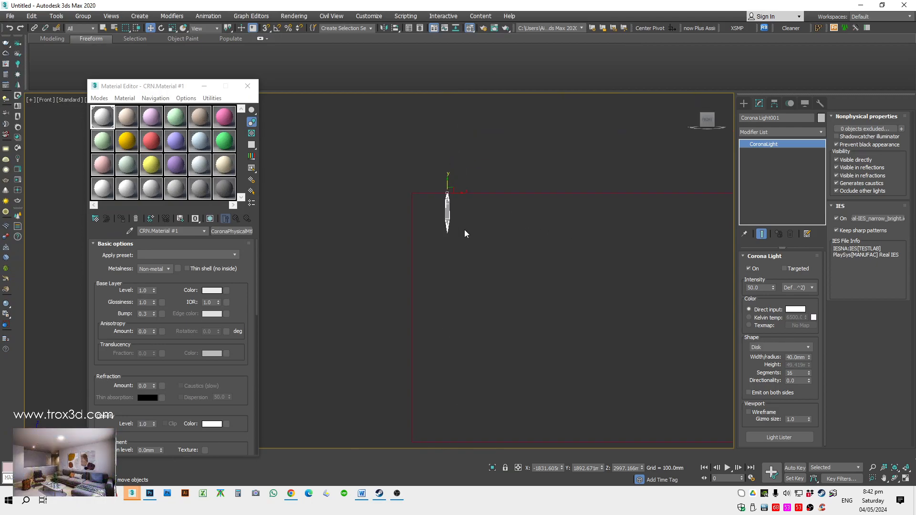
pyautogui.press('t')
pyautogui.moveTo(428, 188)
pyautogui.mouseDown()
pyautogui.moveTo(440, 207)
pyautogui.moveTo(505, 214)
pyautogui.mouseUp()
pyautogui.scroll(-3, 441, 208)
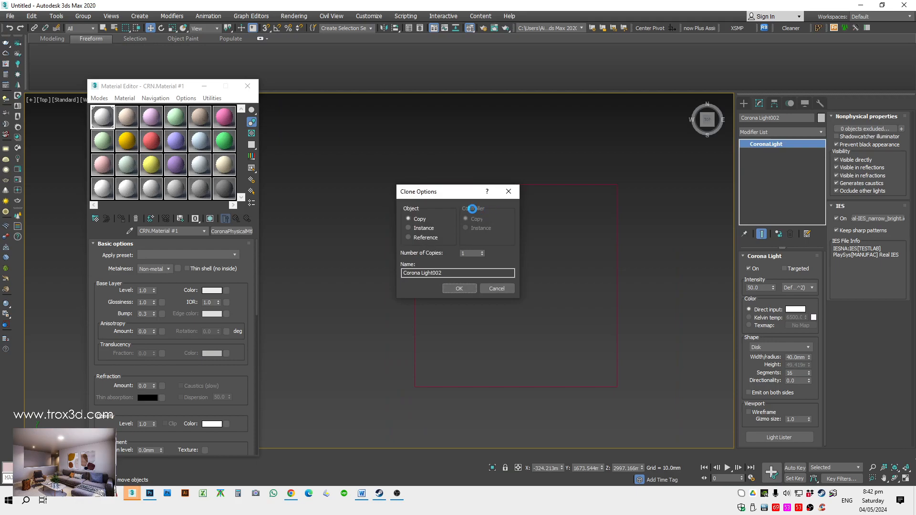
pyautogui.click(483, 251)
pyautogui.click(483, 252)
pyautogui.click(457, 290)
pyautogui.click(458, 286)
# Clone the row of four lights twice toward the open side to form three rows, and check them from an angled view
pyautogui.moveTo(372, 193); pyautogui.dragTo(613, 230)
pyautogui.scroll(-2, 470, 206)
pyautogui.keyDown('shift'); pyautogui.moveTo(507, 198); pyautogui.dragTo(505, 273); pyautogui.keyUp('shift')
pyautogui.click(458, 287)
pyautogui.click(460, 262)
pyautogui.scroll(2, 460, 262)
pyautogui.scroll(2, 468, 265)
pyautogui.moveTo(468, 265)
pyautogui.keyDown('alt'); pyautogui.mouseDown(button='middle')
pyautogui.moveTo(450, 215)
pyautogui.moveTo(382, 249)
pyautogui.mouseUp(button='middle'); pyautogui.keyUp('alt')
pyautogui.scroll(-2, 383, 250)
pyautogui.moveTo(386, 256)
pyautogui.keyDown('alt'); pyautogui.mouseDown(button='middle')
pyautogui.moveTo(393, 238)
pyautogui.moveTo(382, 270)
pyautogui.moveTo(417, 221)
pyautogui.moveTo(411, 285)
pyautogui.moveTo(404, 202)
pyautogui.mouseUp(button='middle'); pyautogui.keyUp('alt')
pyautogui.press('F3')
pyautogui.press('F3')
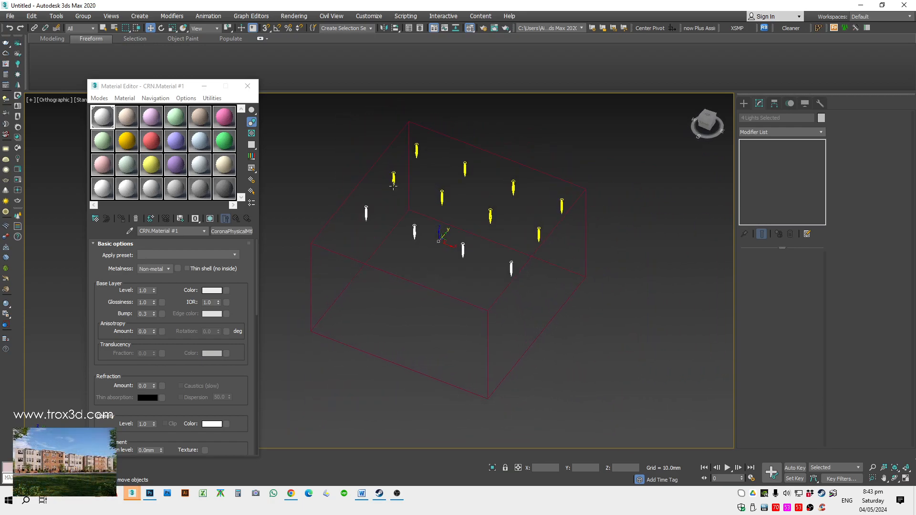
# In the top view, create a targeted CoronaCam in front of the room's open side, aimed straight into the room
pyautogui.moveTo(438, 272); pyautogui.dragTo(484, 271, button='middle')
pyautogui.press('t')
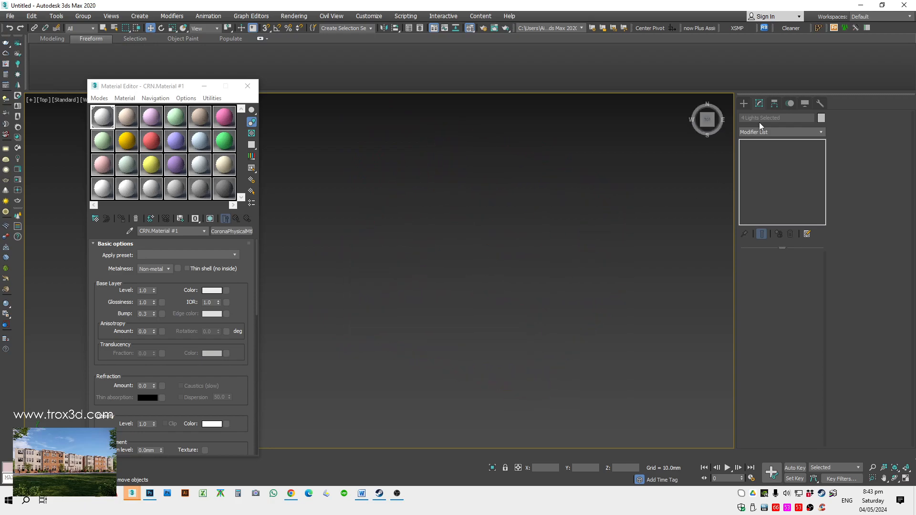
pyautogui.press('z')
pyautogui.click(745, 103)
pyautogui.click(248, 87)
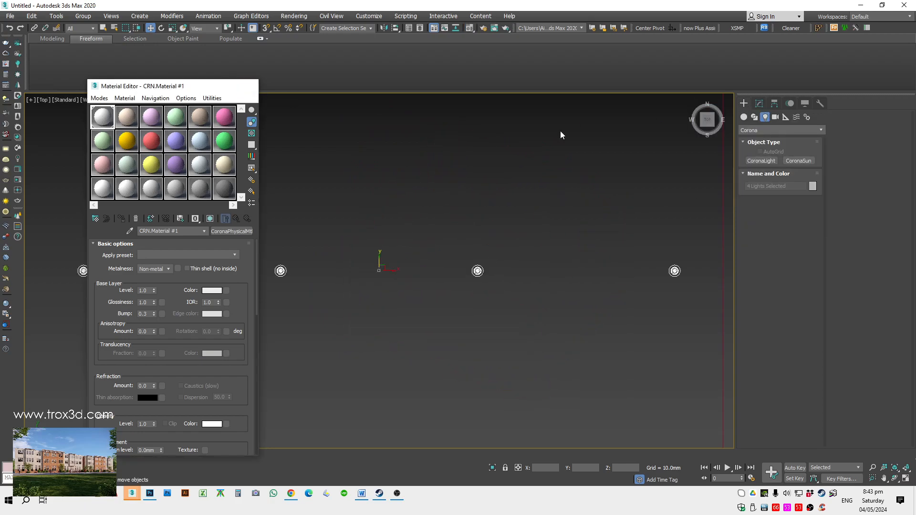
pyautogui.click(775, 117)
pyautogui.click(799, 171)
pyautogui.scroll(-5, 319, 239)
pyautogui.scroll(3, 317, 230)
pyautogui.moveTo(315, 250); pyautogui.dragTo(325, 227, button='middle')
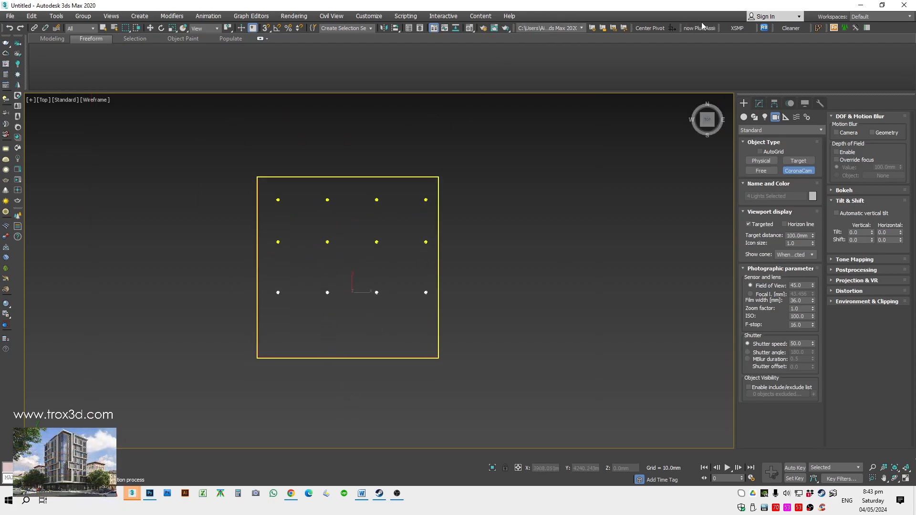
pyautogui.scroll(-3, 373, 259)
pyautogui.moveTo(363, 335); pyautogui.dragTo(368, 258)
pyautogui.rightClick(403, 253)
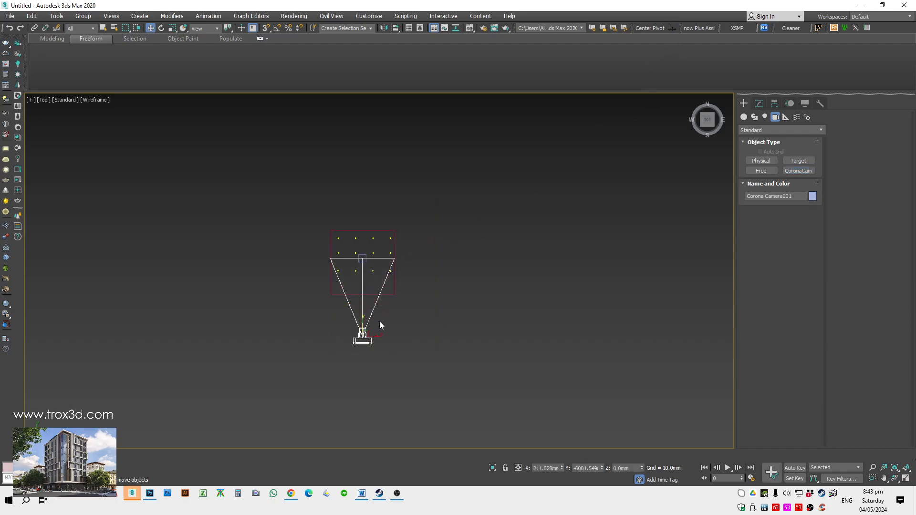
# Move the camera together with its target about 2245 mm straight back, away from the room
pyautogui.scroll(3, 380, 326)
pyautogui.click(345, 265)
pyautogui.moveTo(346, 266); pyautogui.dragTo(348, 321)
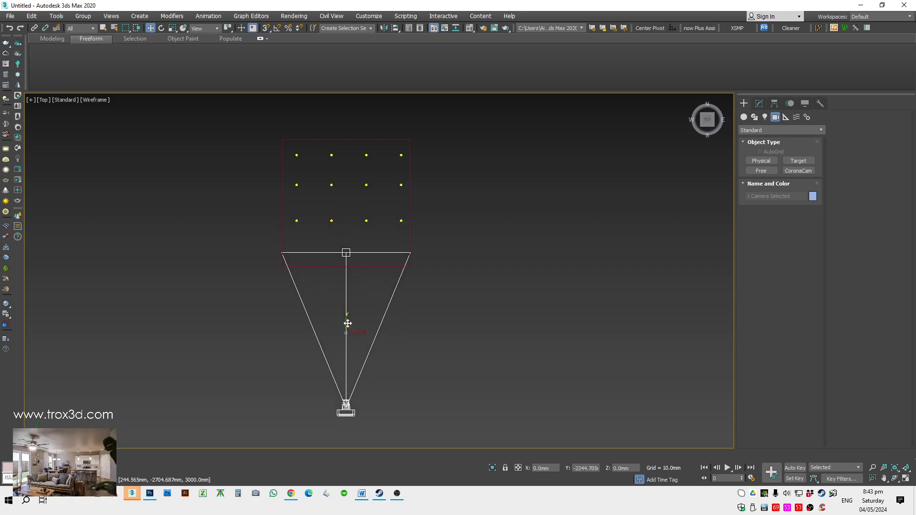
# Look through the Corona camera, reframe the room, and display it with safe frames and default shading
pyautogui.press('c')
pyautogui.moveTo(367, 163); pyautogui.dragTo(351, 396, button='middle')
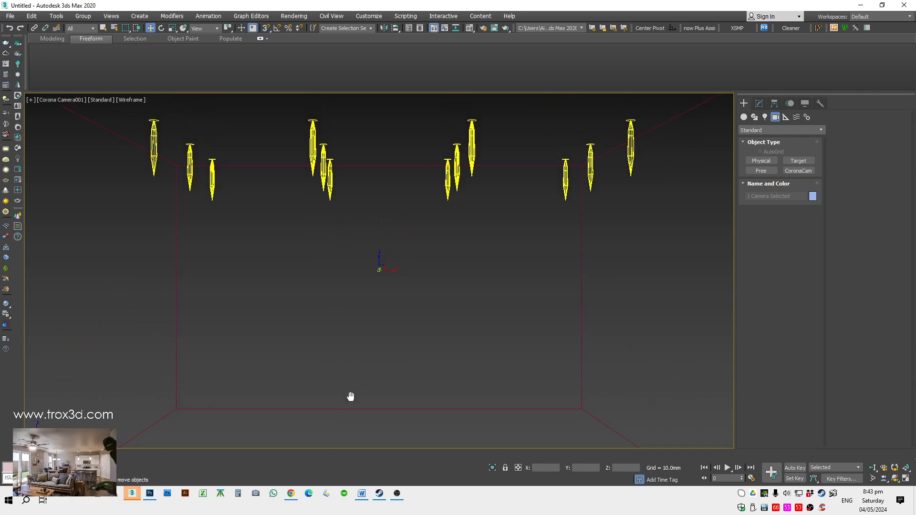
pyautogui.hotkey('shift', 'f')
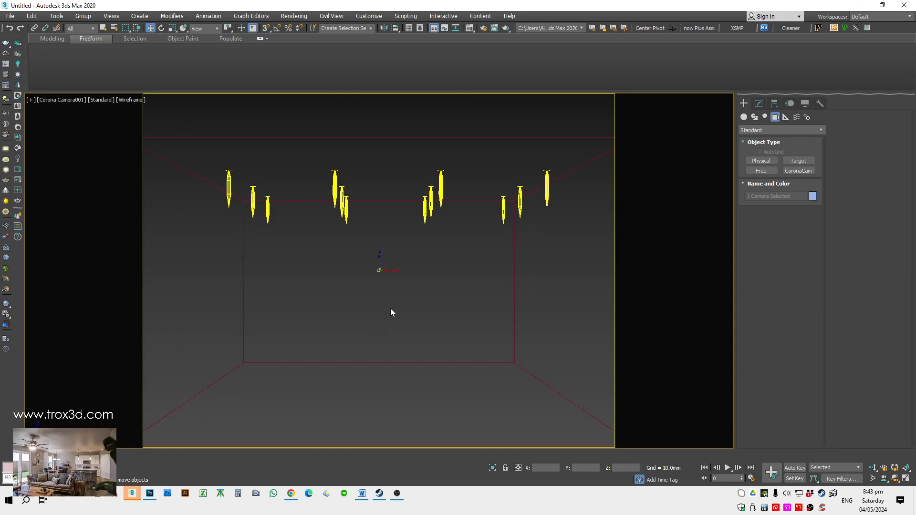
pyautogui.press('F3')
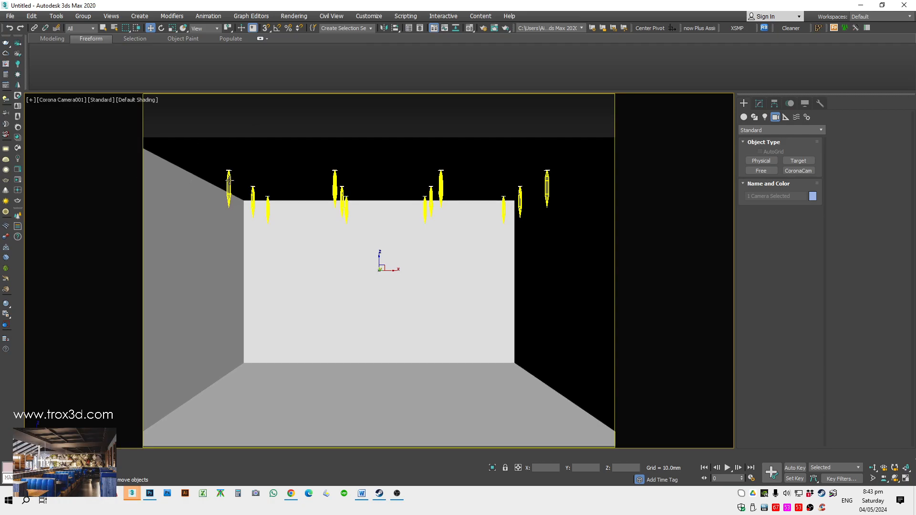
# Inspect the settings of two lights in the row nearest the camera and start a test render of the camera view
pyautogui.click(228, 182)
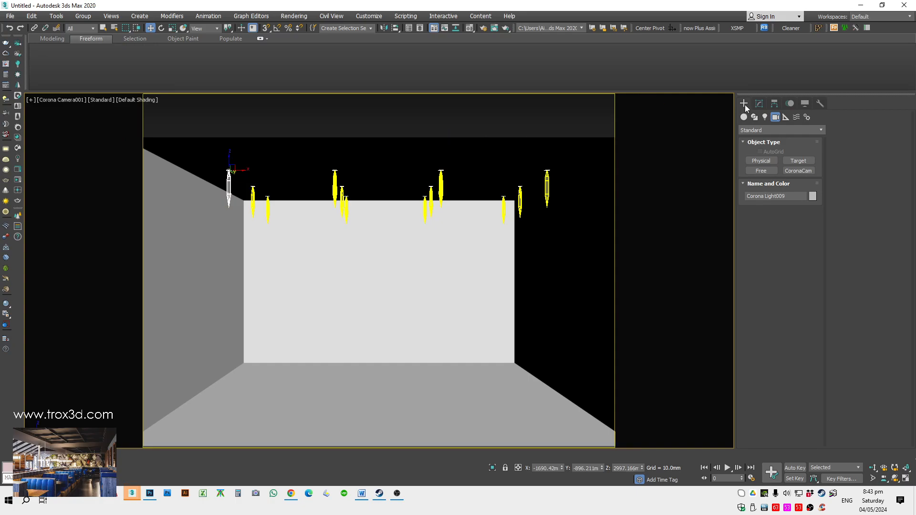
pyautogui.click(759, 104)
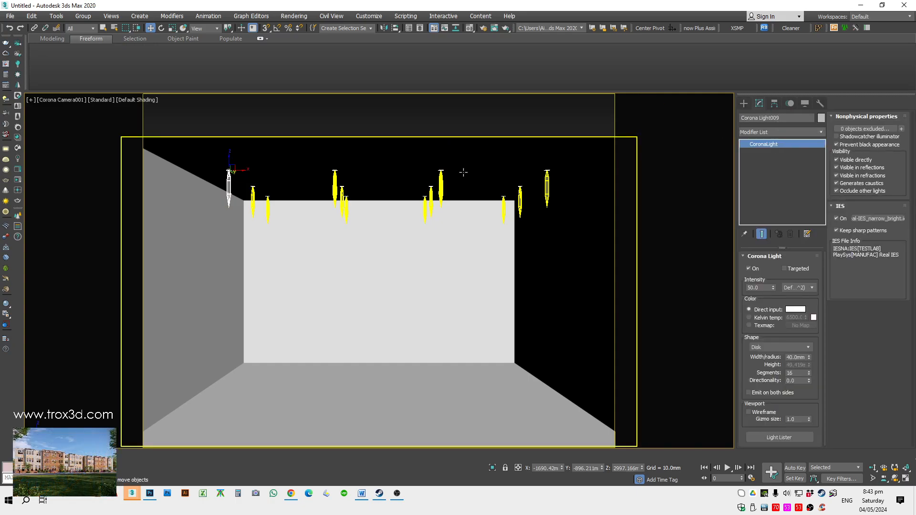
pyautogui.click(445, 183)
pyautogui.click(443, 185)
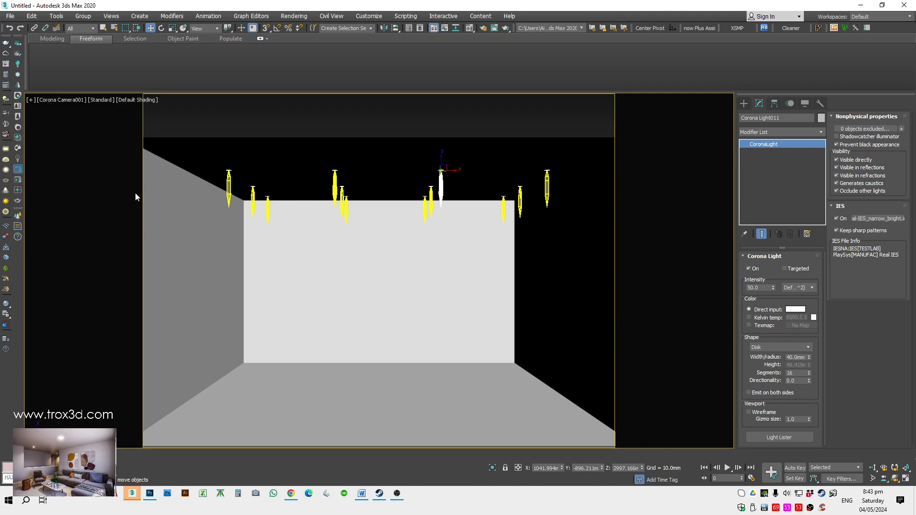
pyautogui.hotkey('shift', 'q')
pyautogui.click(602, 118)
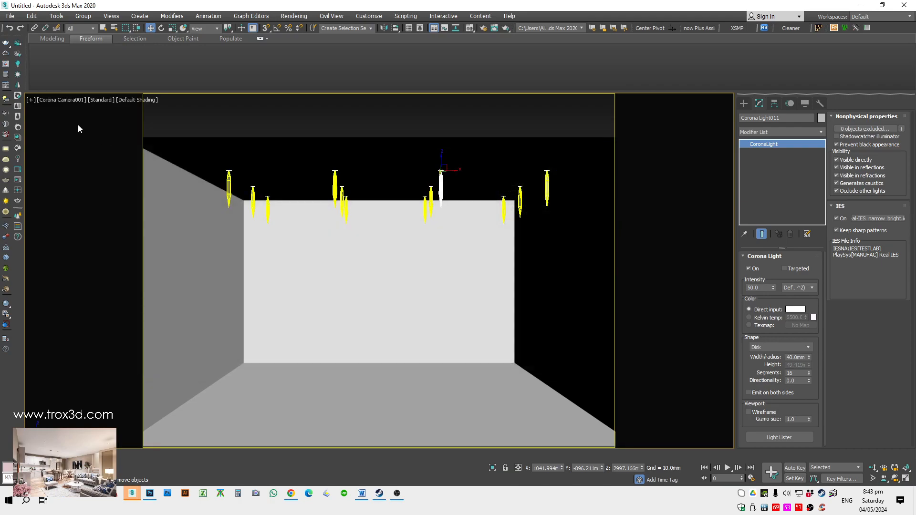
# Change the viewport layout to two viewports side by side
pyautogui.click(32, 102)
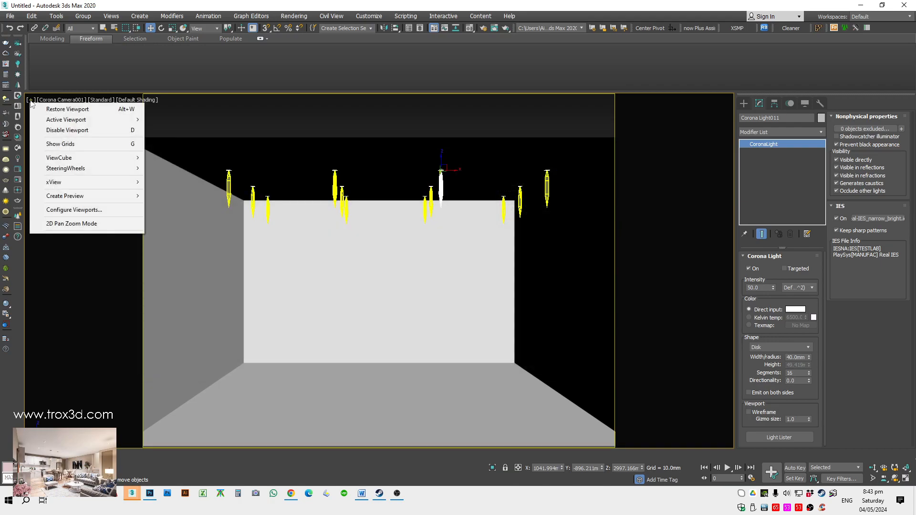
pyautogui.click(77, 208)
pyautogui.click(415, 133)
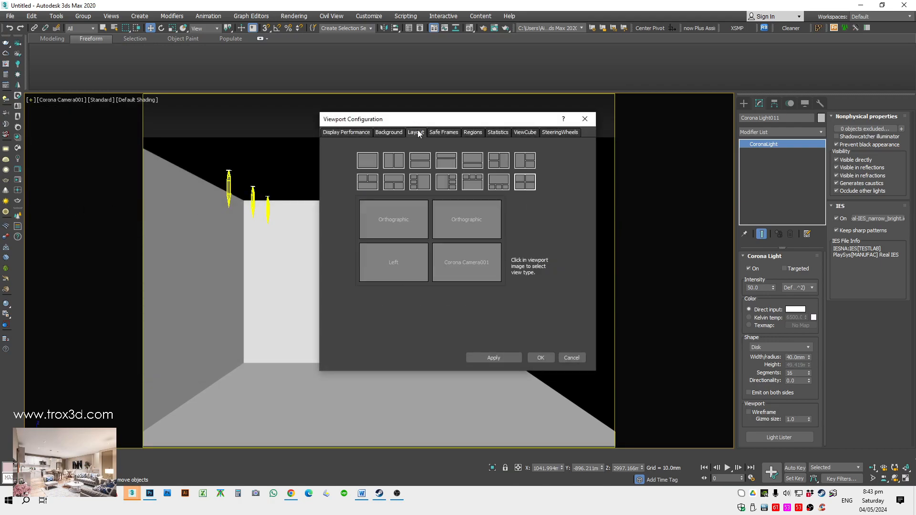
pyautogui.click(394, 161)
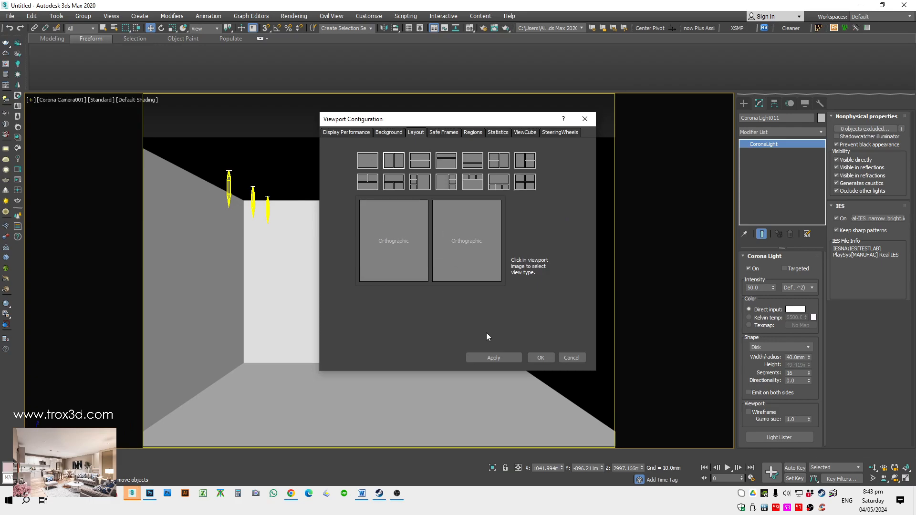
pyautogui.click(494, 358)
pyautogui.click(544, 359)
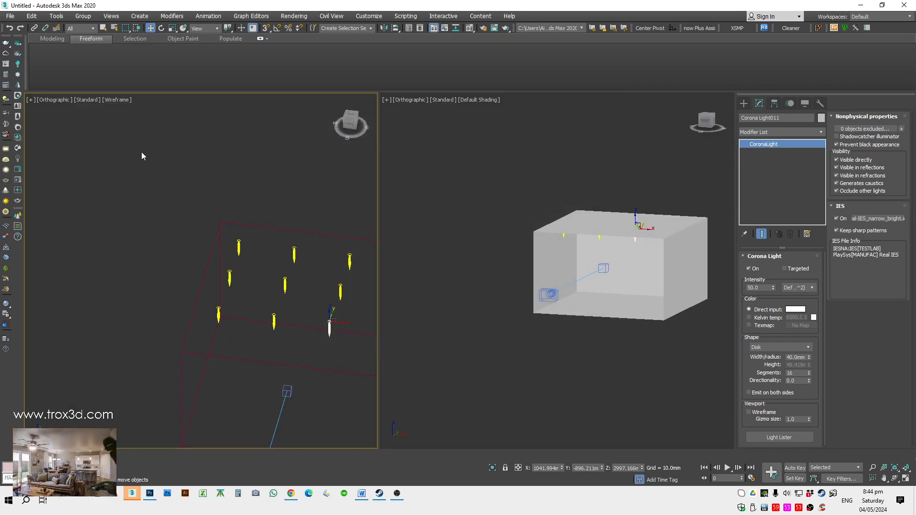
# Show the Corona Camera001 view in the shaded orthographic viewport
pyautogui.click(448, 205)
pyautogui.click(406, 102)
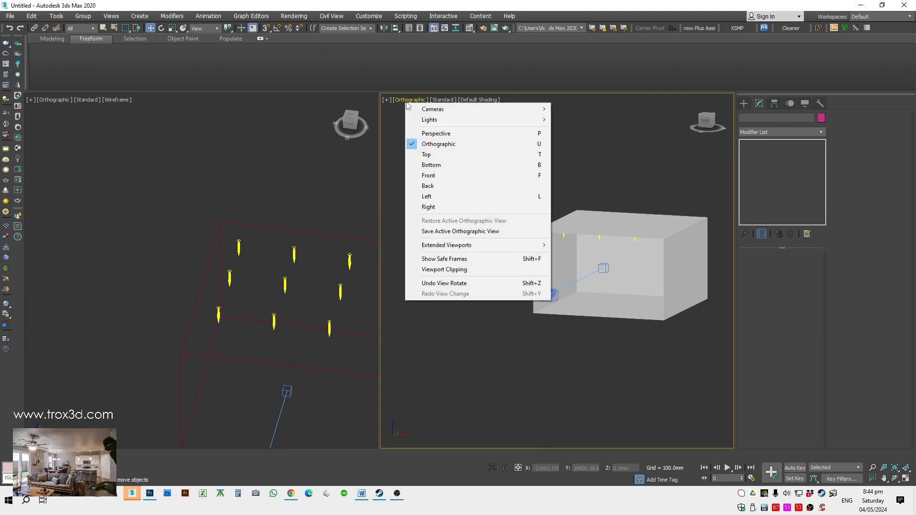
pyautogui.moveTo(501, 109)
pyautogui.click(564, 109)
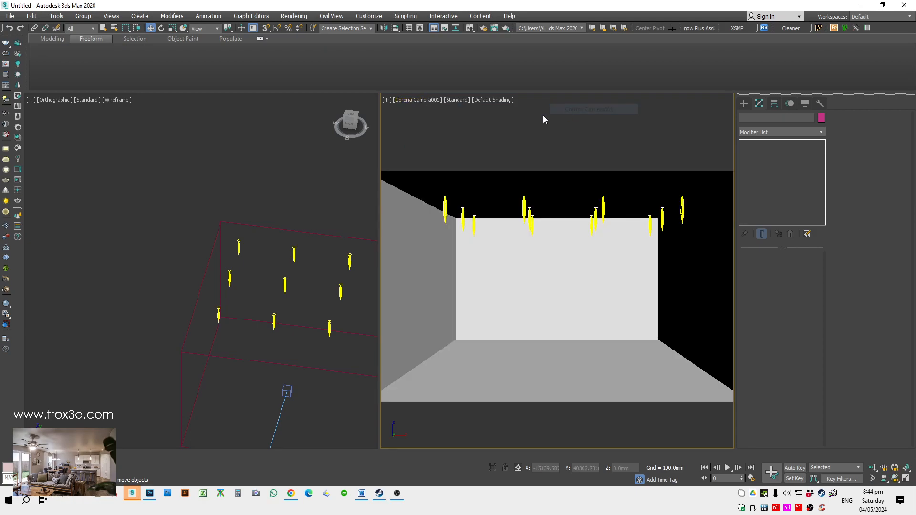
# Turn the wireframe orthographic viewport into a Corona Interactive viewport and start the interactive rendering session
pyautogui.click(61, 100)
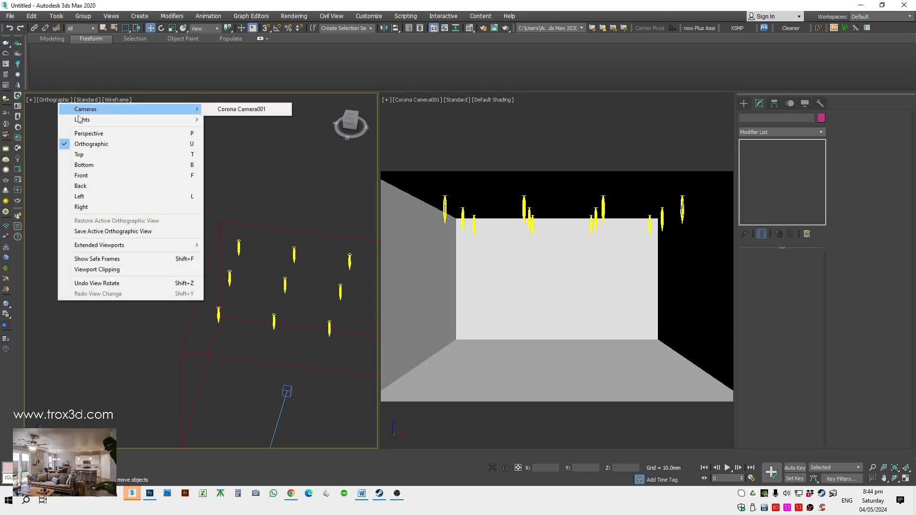
pyautogui.moveTo(163, 246)
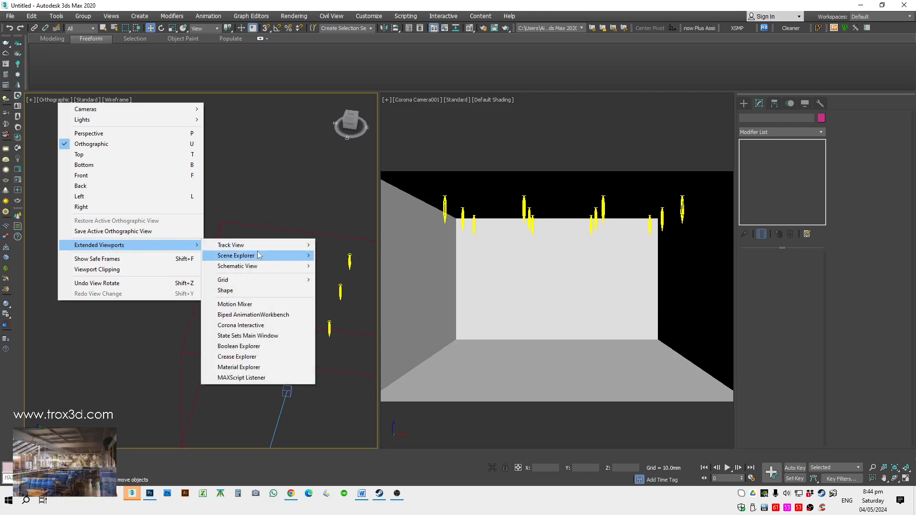
pyautogui.moveTo(265, 270)
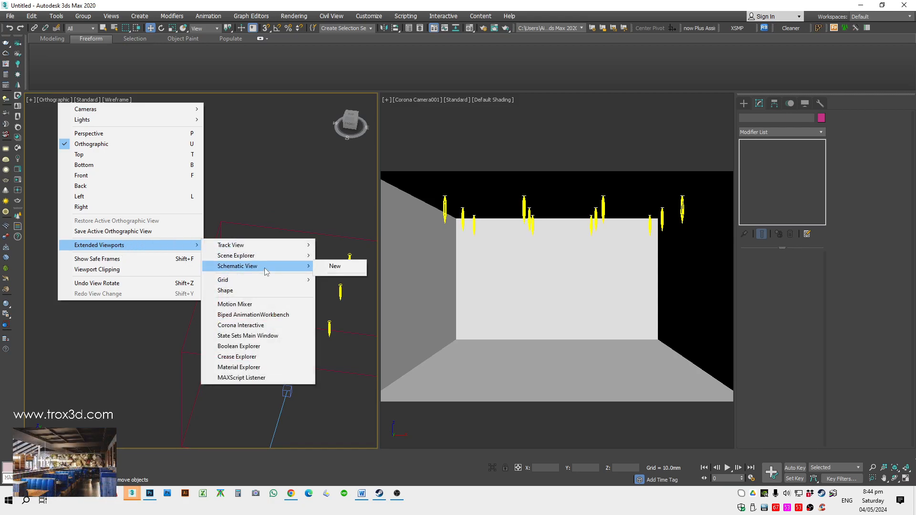
pyautogui.click(261, 325)
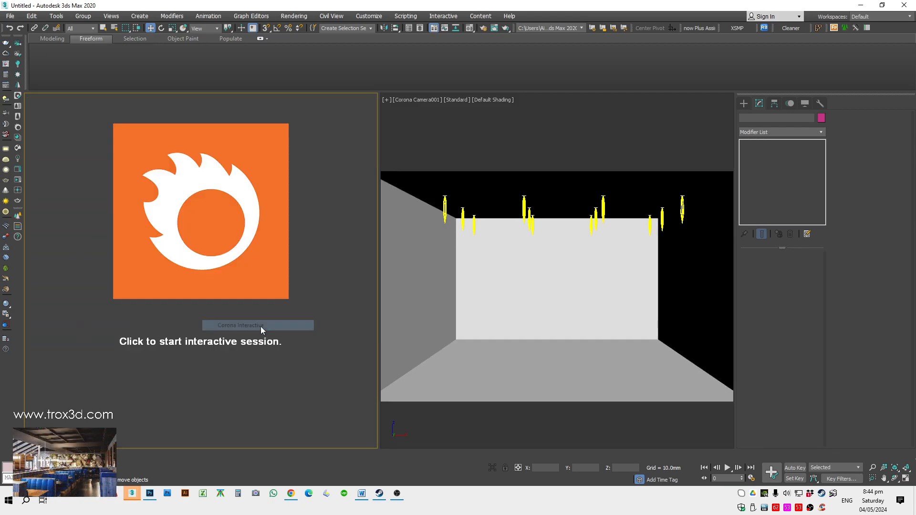
pyautogui.click(165, 212)
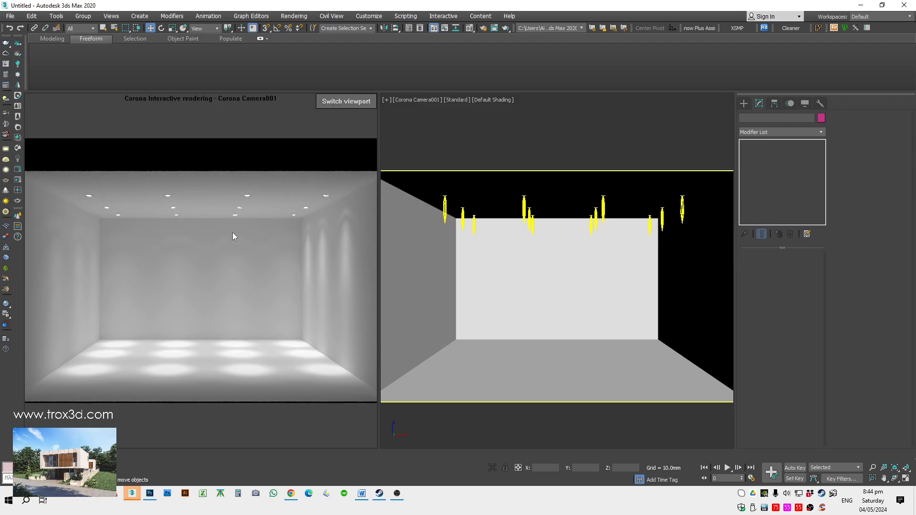
# Open the Corona Lister from a selected light and place its window so the interactive rendering stays uncovered
pyautogui.click(604, 205)
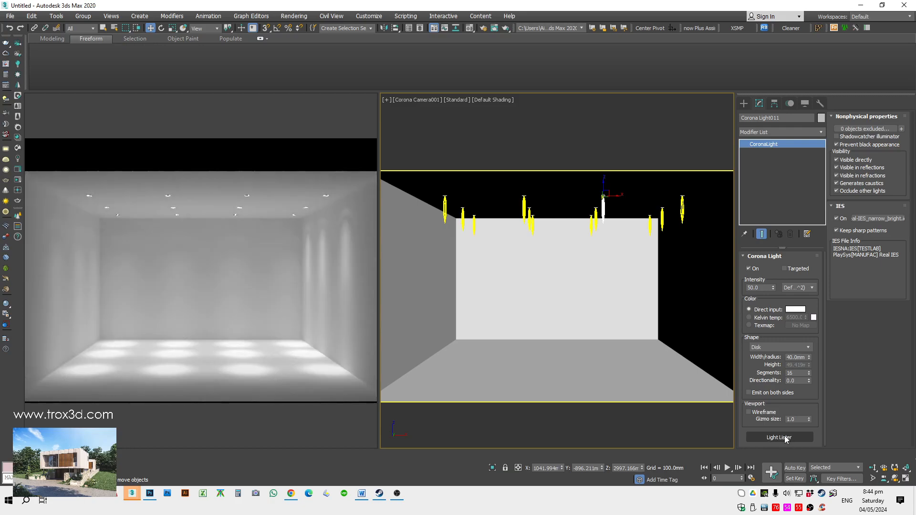
pyautogui.click(785, 438)
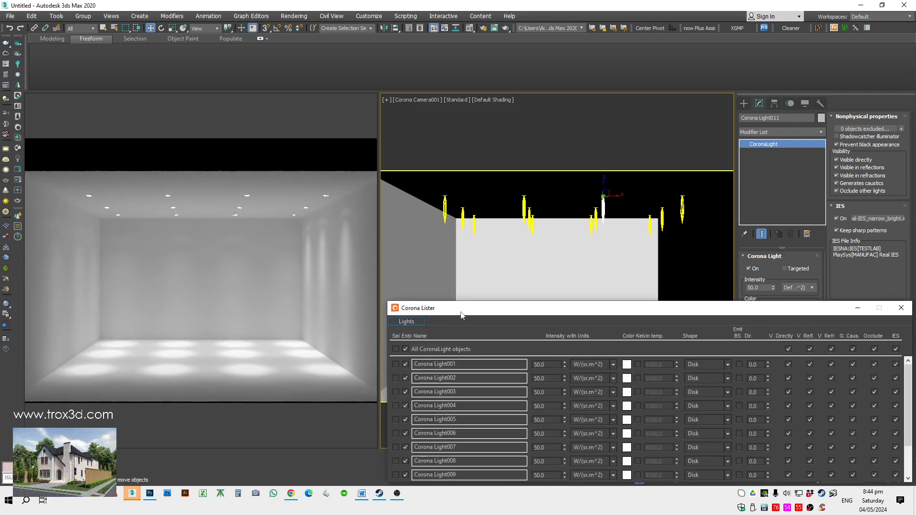
pyautogui.moveTo(432, 315); pyautogui.dragTo(120, 68)
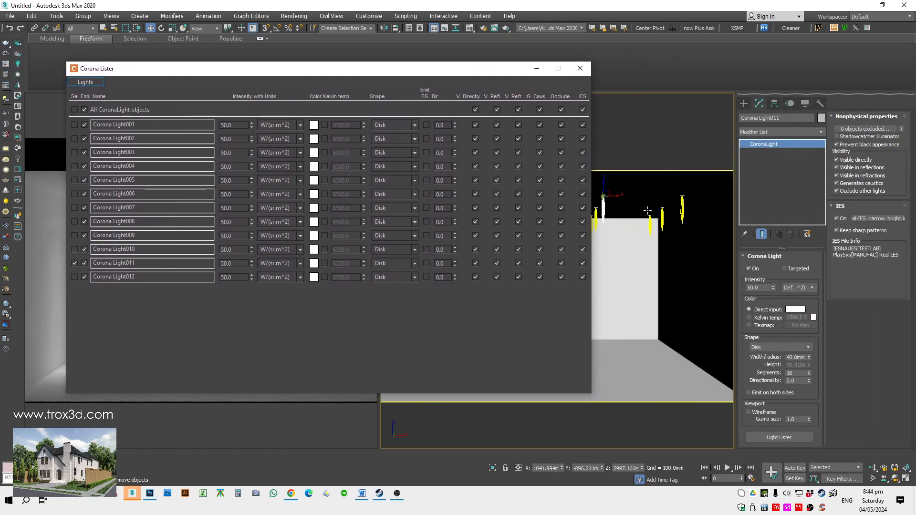
pyautogui.click(604, 205)
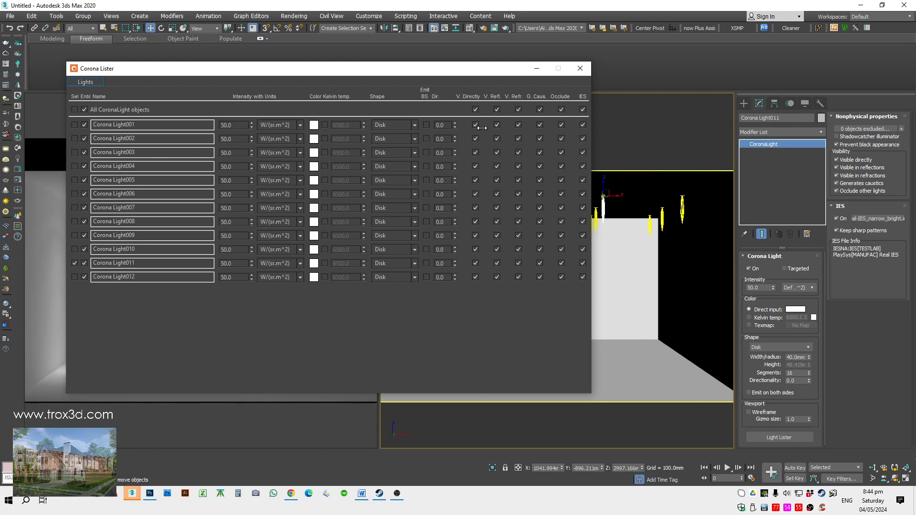
pyautogui.moveTo(455, 70); pyautogui.dragTo(389, 71)
pyautogui.click(683, 207)
pyautogui.moveTo(295, 76); pyautogui.dragTo(435, 93)
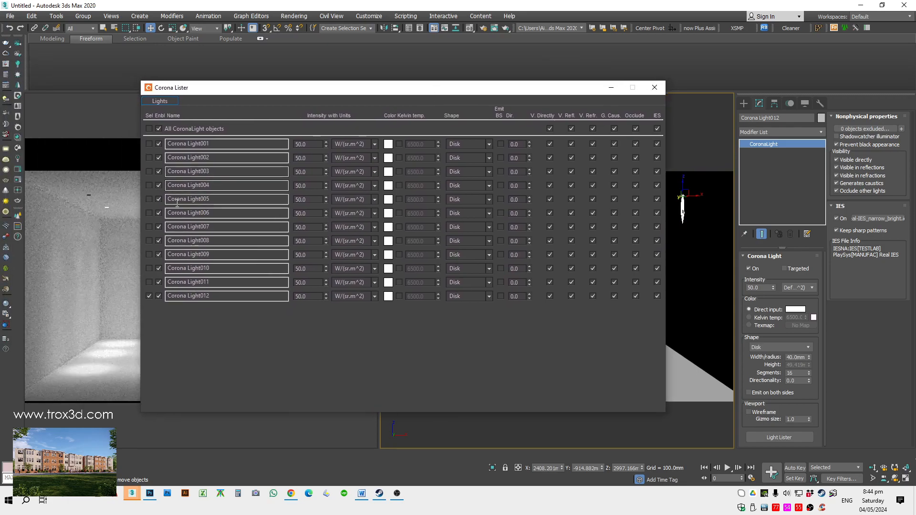
pyautogui.moveTo(293, 88); pyautogui.dragTo(445, 94)
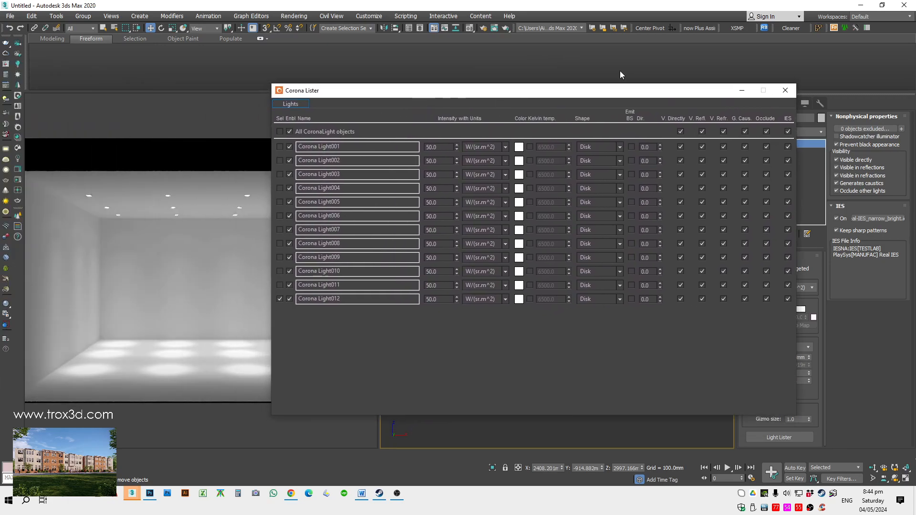
pyautogui.moveTo(327, 94); pyautogui.dragTo(378, 82)
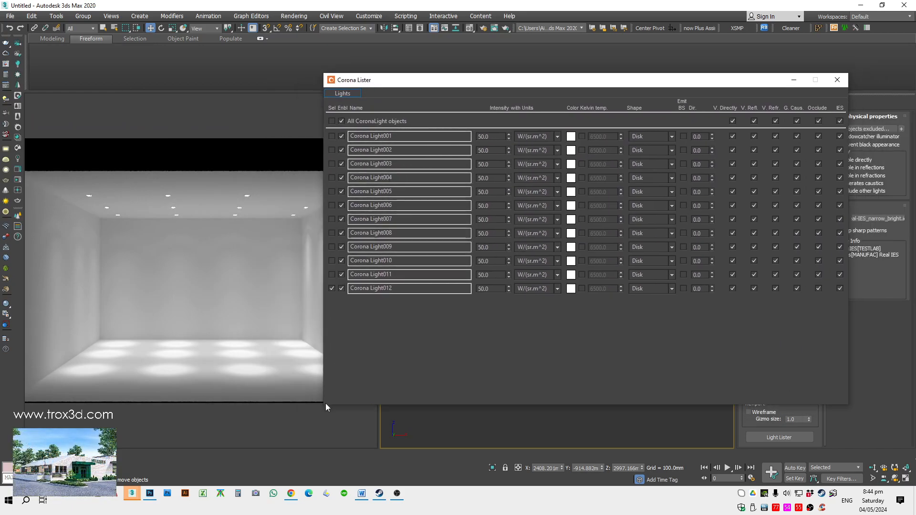
pyautogui.moveTo(508, 85); pyautogui.dragTo(554, 100)
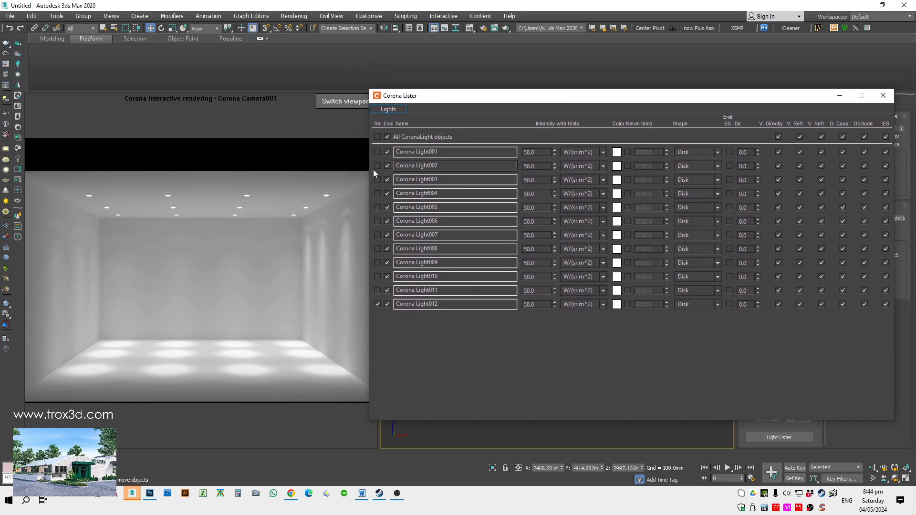
# In the Corona Lister, set the intensity of all twelve lights, Corona Light001 to Corona Light012, to 1
pyautogui.click(543, 153)
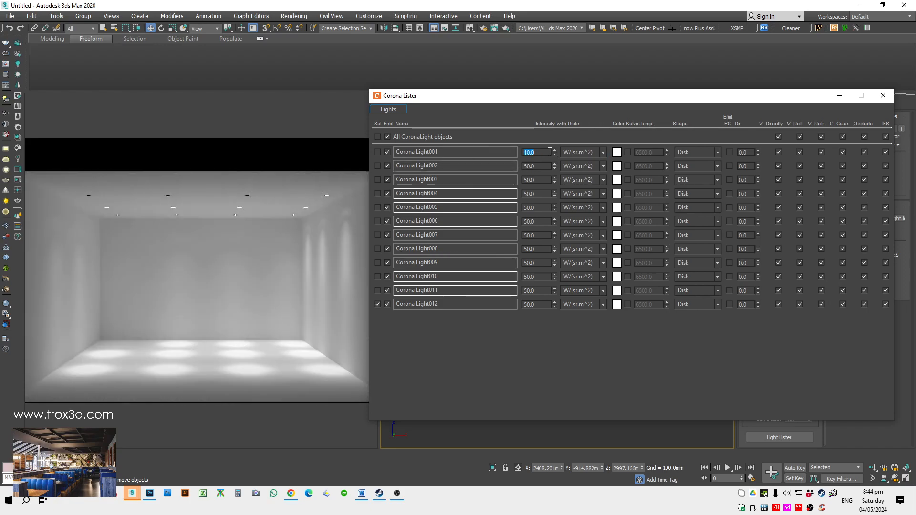
pyautogui.write('1')
pyautogui.moveTo(541, 166); pyautogui.dragTo(481, 286)
pyautogui.write('111111111')
pyautogui.moveTo(540, 290); pyautogui.dragTo(479, 311)
pyautogui.write('11')
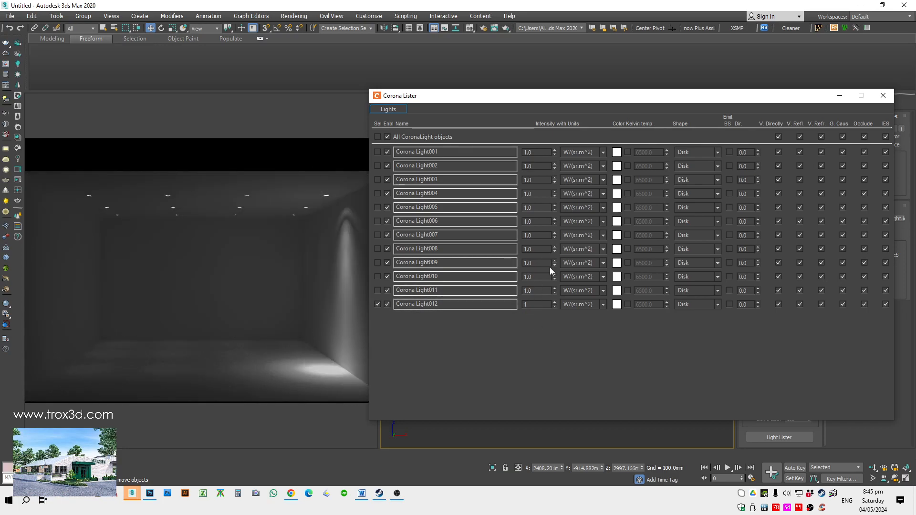
pyautogui.click(538, 292)
# Set Corona Light001's intensity to 10 and enable its Kelvin temperature at 4500
pyautogui.moveTo(537, 153); pyautogui.dragTo(446, 156)
pyautogui.write('10')
pyautogui.press('Return')
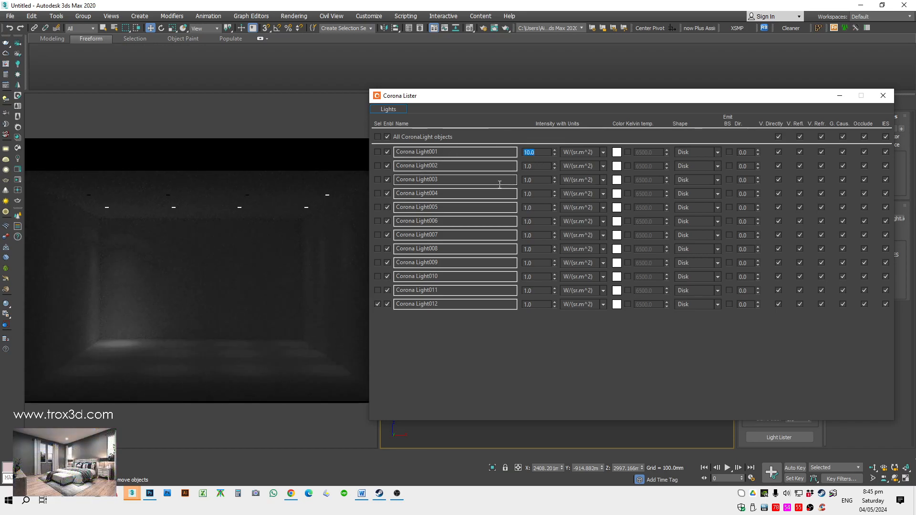
pyautogui.click(628, 151)
pyautogui.moveTo(655, 152); pyautogui.dragTo(620, 153)
pyautogui.write('4500')
pyautogui.press('Return')
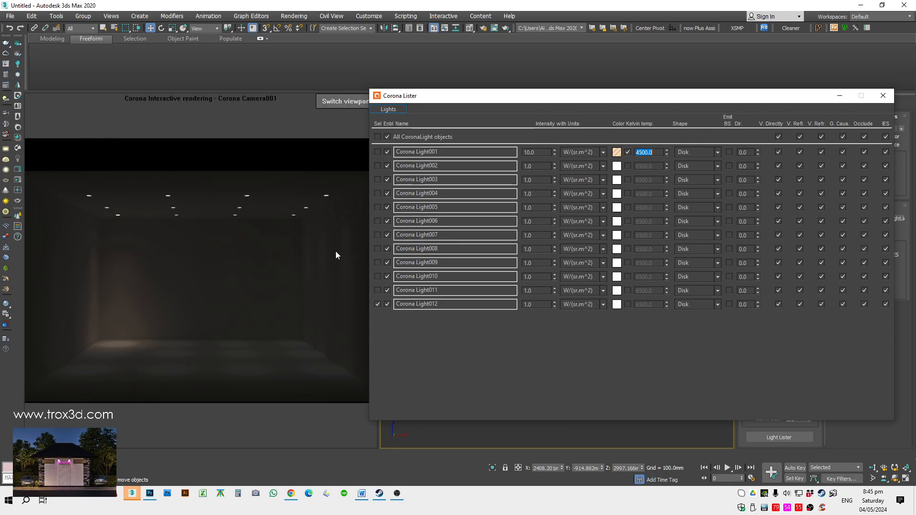
# Enable Corona Light004's Kelvin temperature at 6500 and set its intensity to 30
pyautogui.click(627, 194)
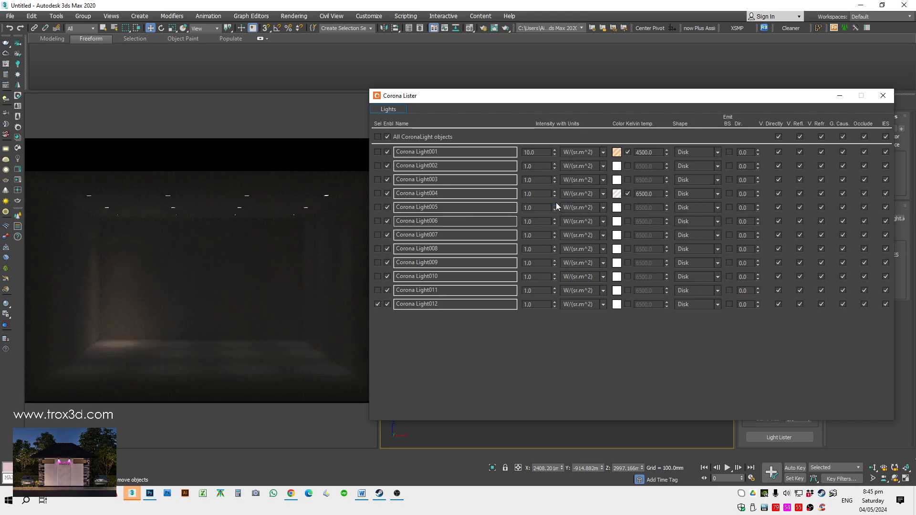
pyautogui.click(529, 194)
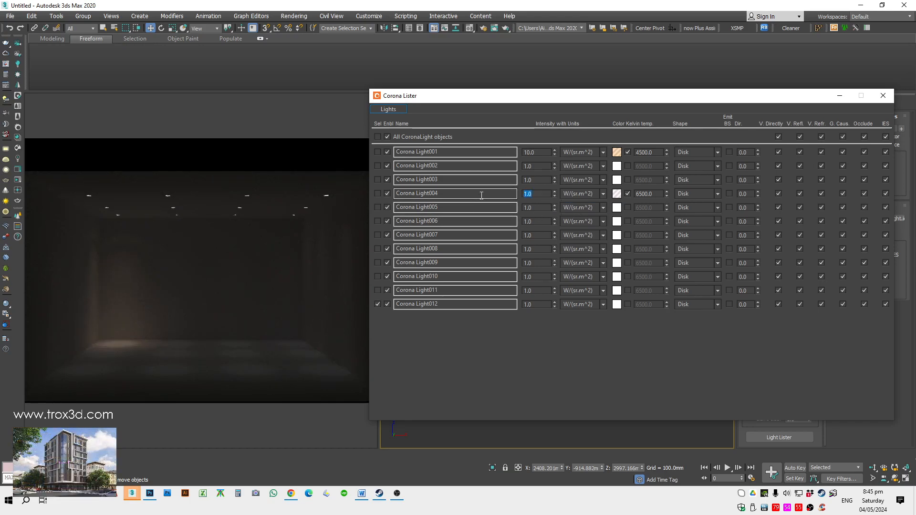
pyautogui.write('30')
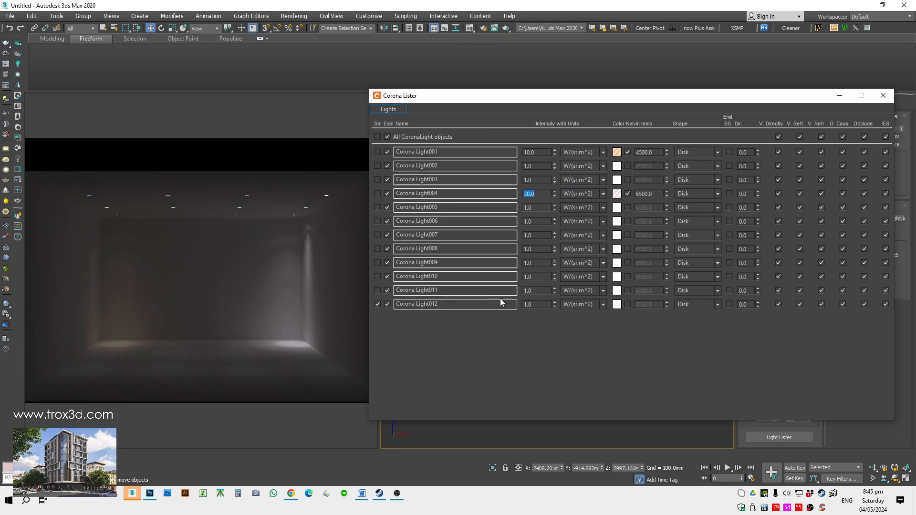
# In the Corona Lister, deselect Corona Light012 and select Corona Light009 instead
pyautogui.click(377, 262)
pyautogui.click(378, 263)
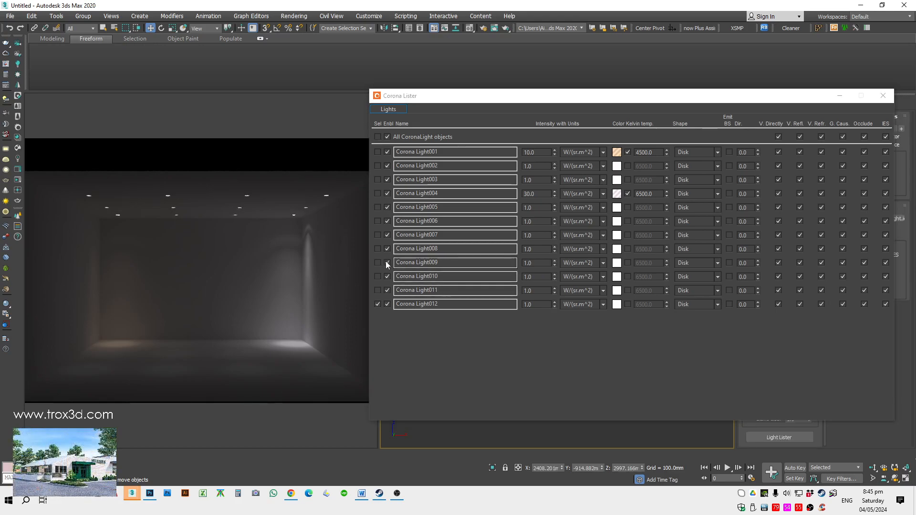
pyautogui.click(377, 304)
pyautogui.click(378, 263)
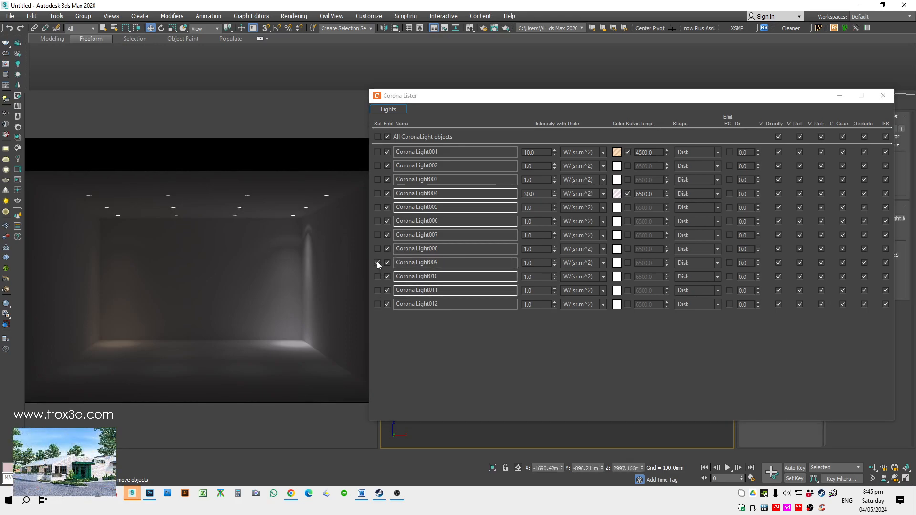
# Enable Corona Light009's Kelvin temperature at 8000 and set its intensity to 10
pyautogui.click(628, 263)
pyautogui.write('8000')
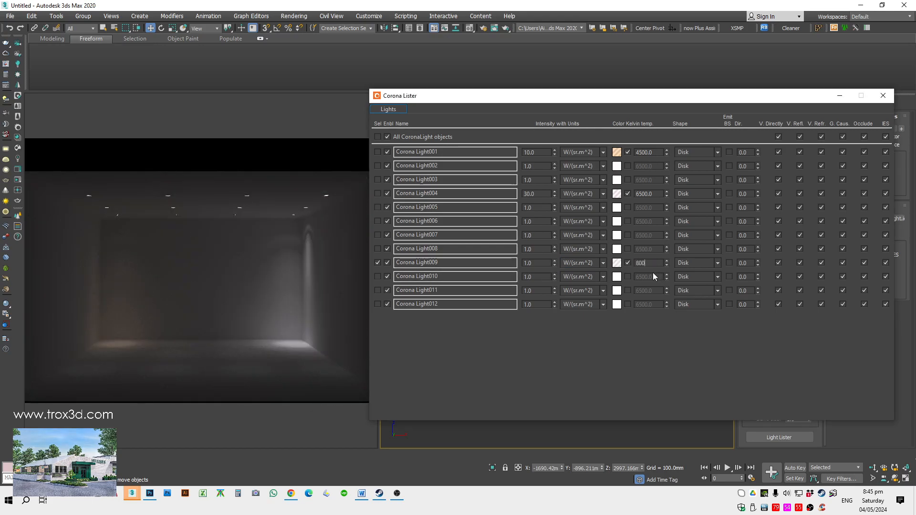
pyautogui.press('Return')
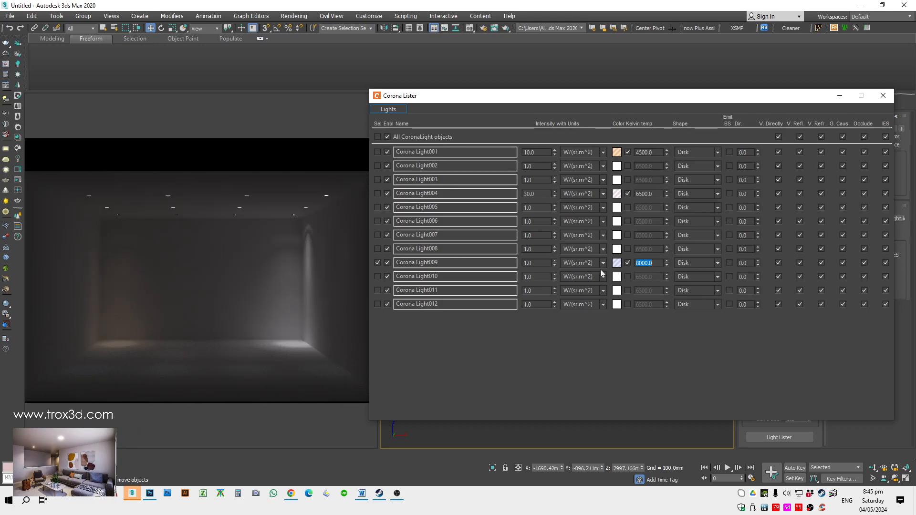
pyautogui.moveTo(536, 263); pyautogui.dragTo(483, 269)
pyautogui.write('10')
pyautogui.press('Return')
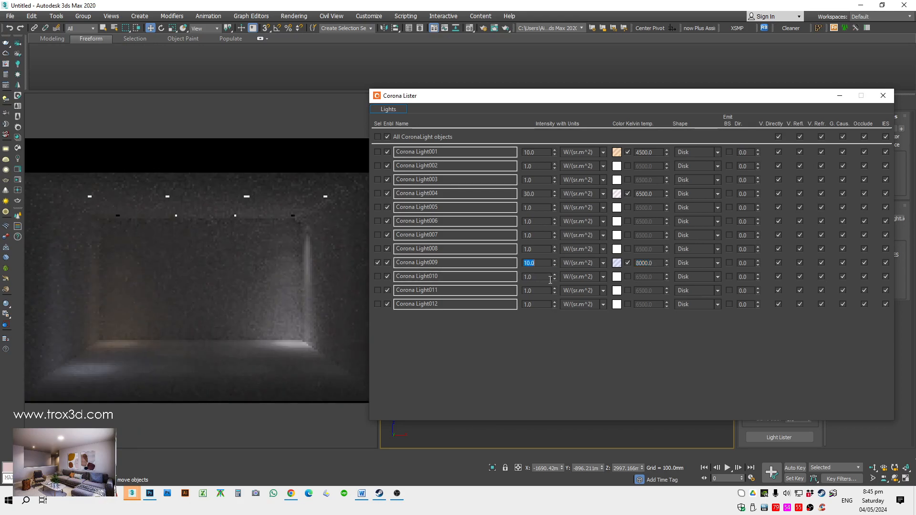
# Raise Corona Light009's Kelvin temperature to 10000 for a bluer light
pyautogui.click(650, 263)
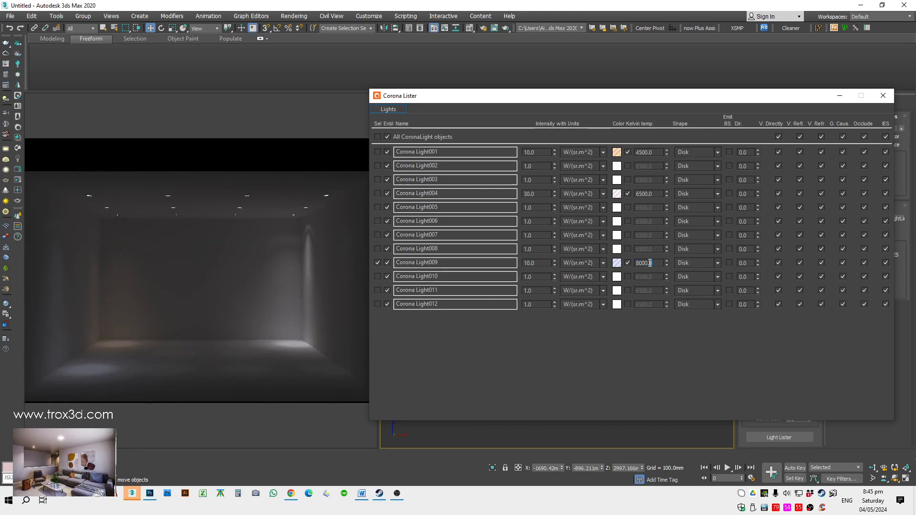
pyautogui.write('10000')
pyautogui.press('Return')
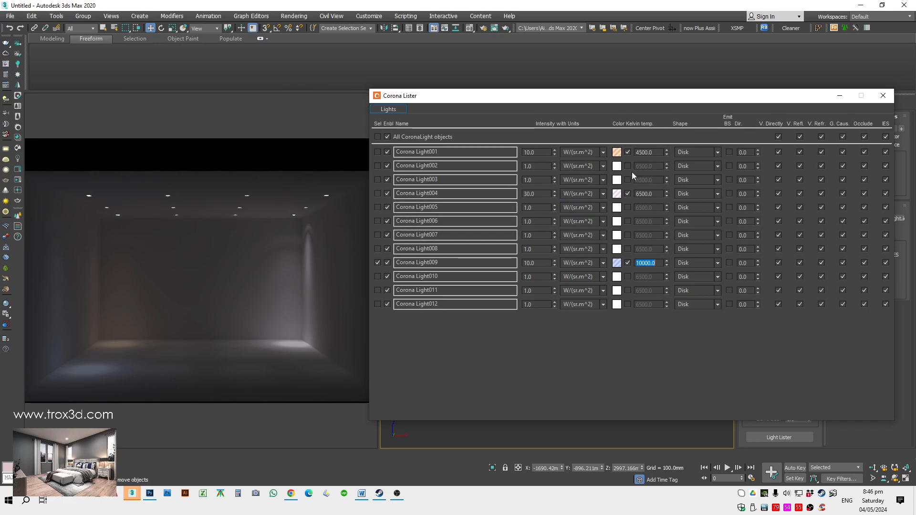
# Enable Corona Light002's Kelvin temperature at 6500 and set its intensity first to 30 and finally to 100
pyautogui.moveTo(536, 168); pyautogui.dragTo(422, 173)
pyautogui.write('30')
pyautogui.press('Return')
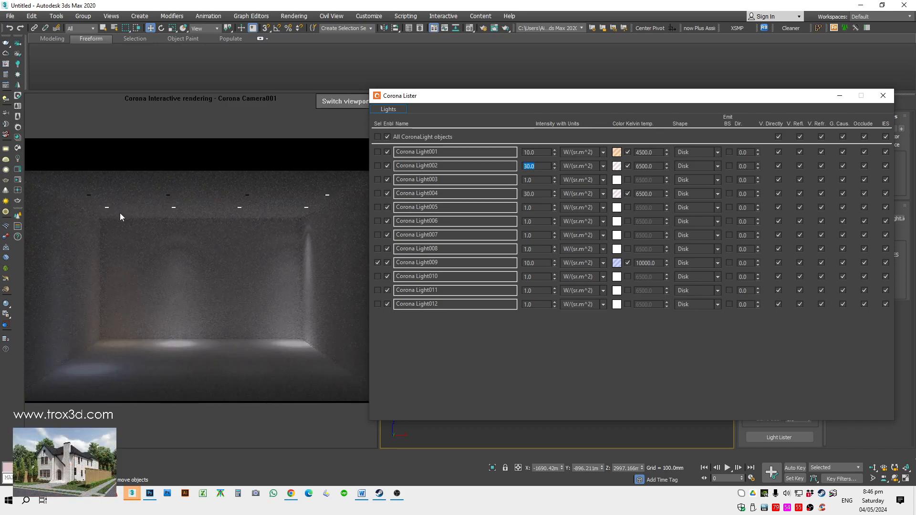
pyautogui.write('10')
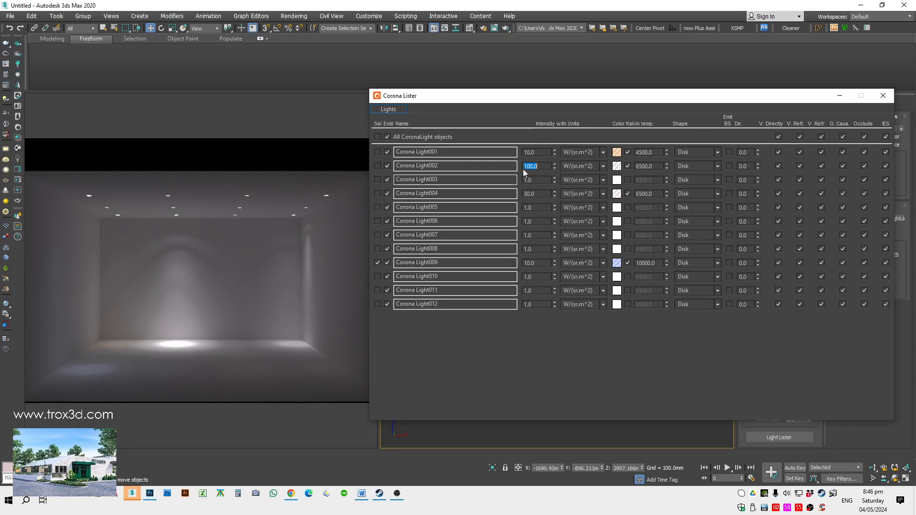
pyautogui.moveTo(423, 102)
pyautogui.mouseDown()
pyautogui.moveTo(377, 101)
pyautogui.moveTo(419, 104)
pyautogui.moveTo(399, 122)
pyautogui.moveTo(431, 114)
pyautogui.mouseUp()
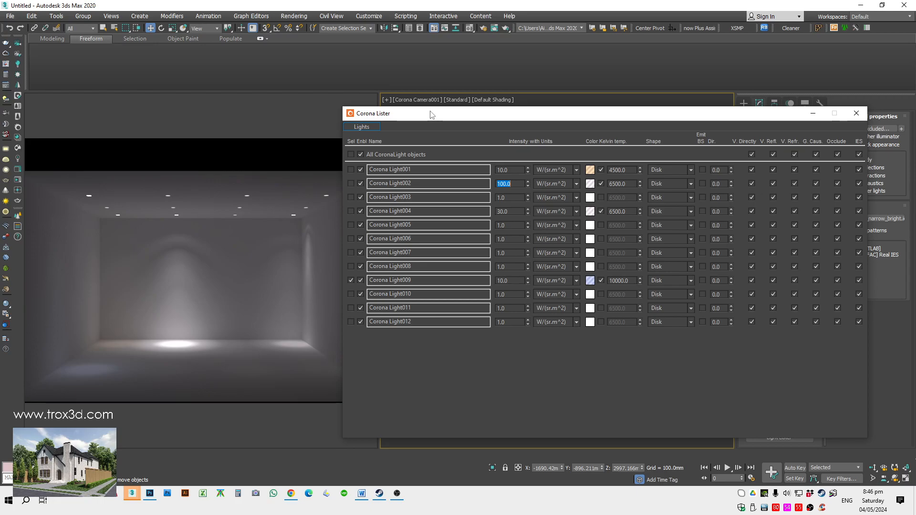
pyautogui.moveTo(431, 114); pyautogui.dragTo(313, 104)
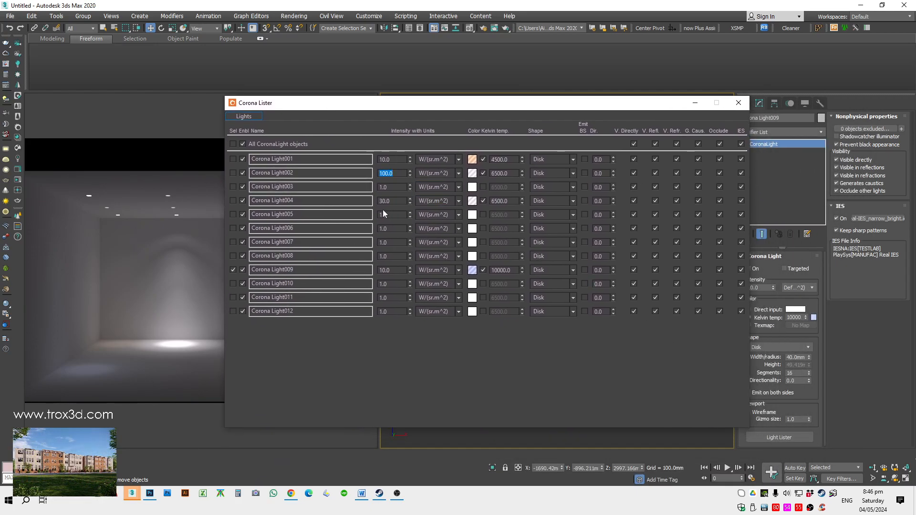
pyautogui.moveTo(471, 105); pyautogui.dragTo(413, 82)
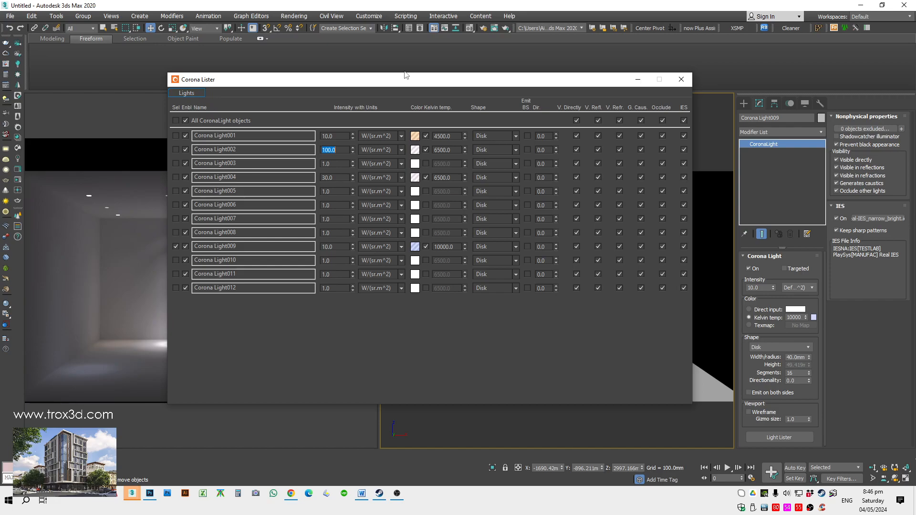
pyautogui.moveTo(405, 89); pyautogui.dragTo(476, 94)
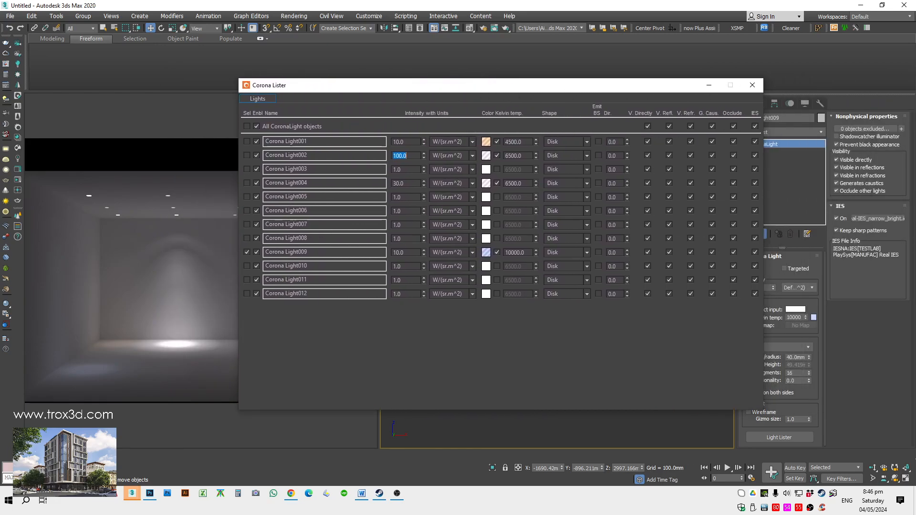